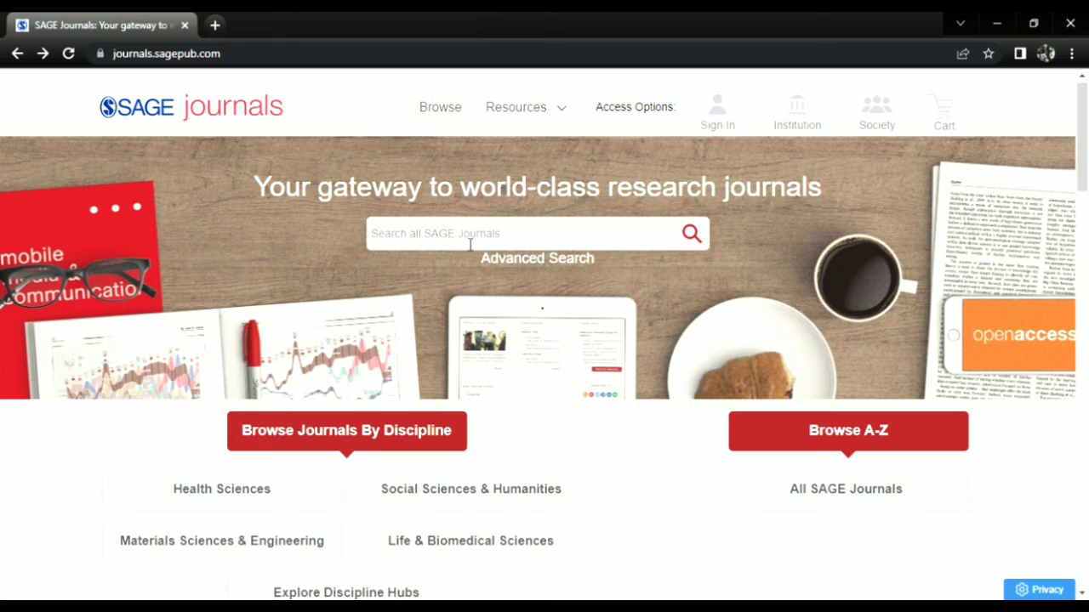
- Search all SAGE journals for "public library"
{"action": "left_click", "coordinate": [466, 243]}
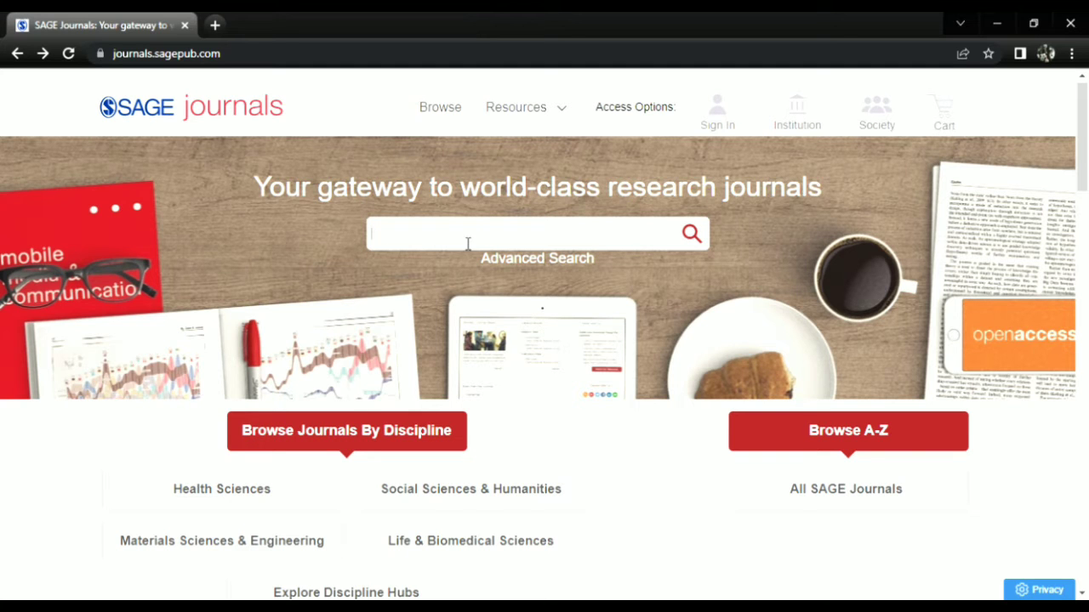
{"action": "type", "text": "public"}
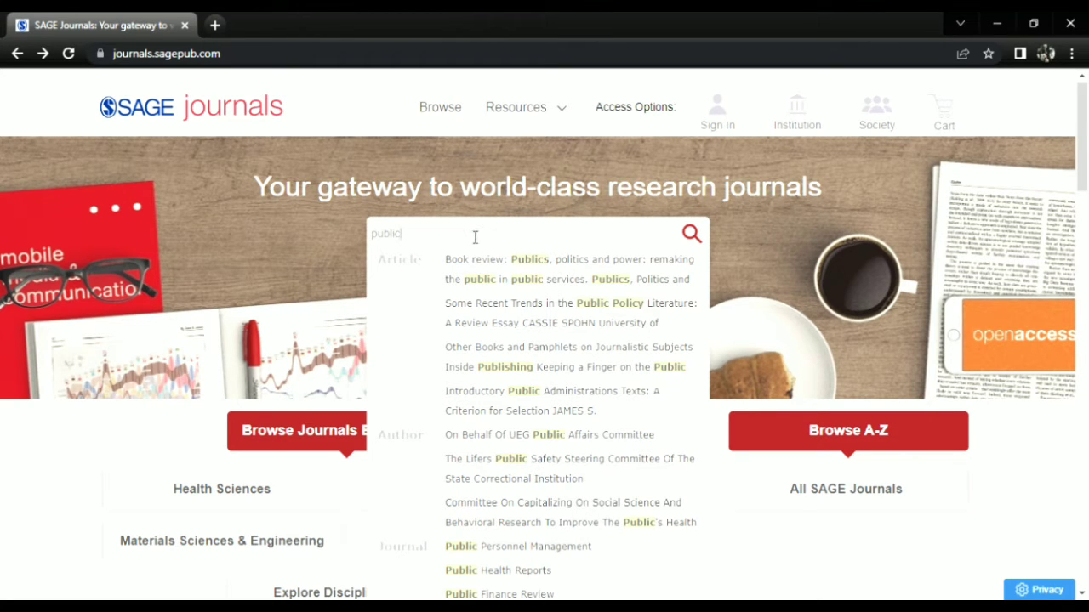
{"action": "type", "text": "ibrary"}
{"action": "key", "text": "Return"}
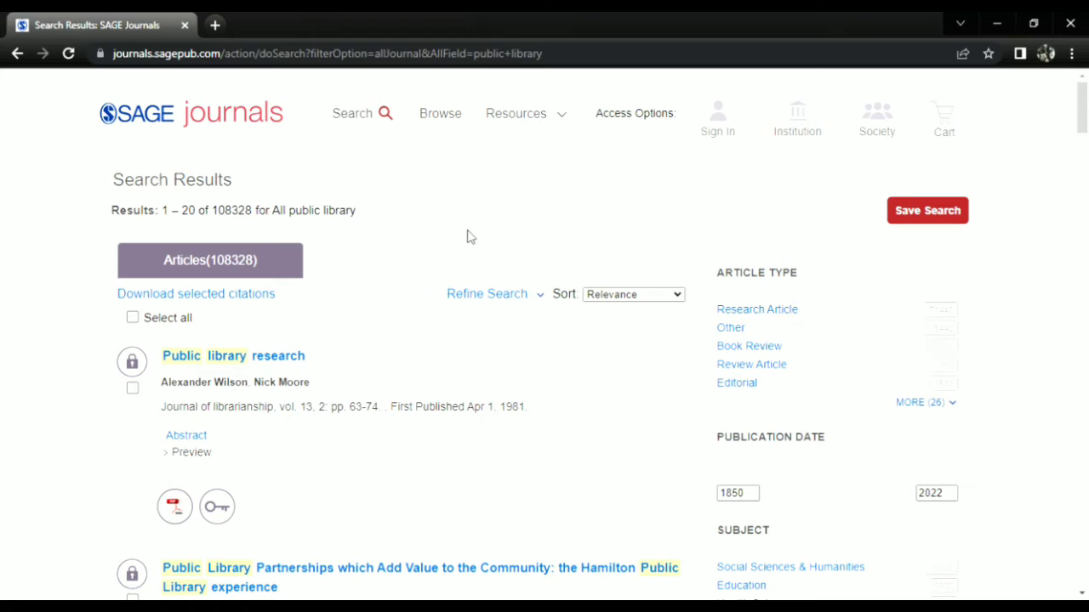
- Look through the articles on the first page of the public library search results
{"action": "scroll", "coordinate": [423, 423], "scroll_direction": "down", "scroll_amount": 2}
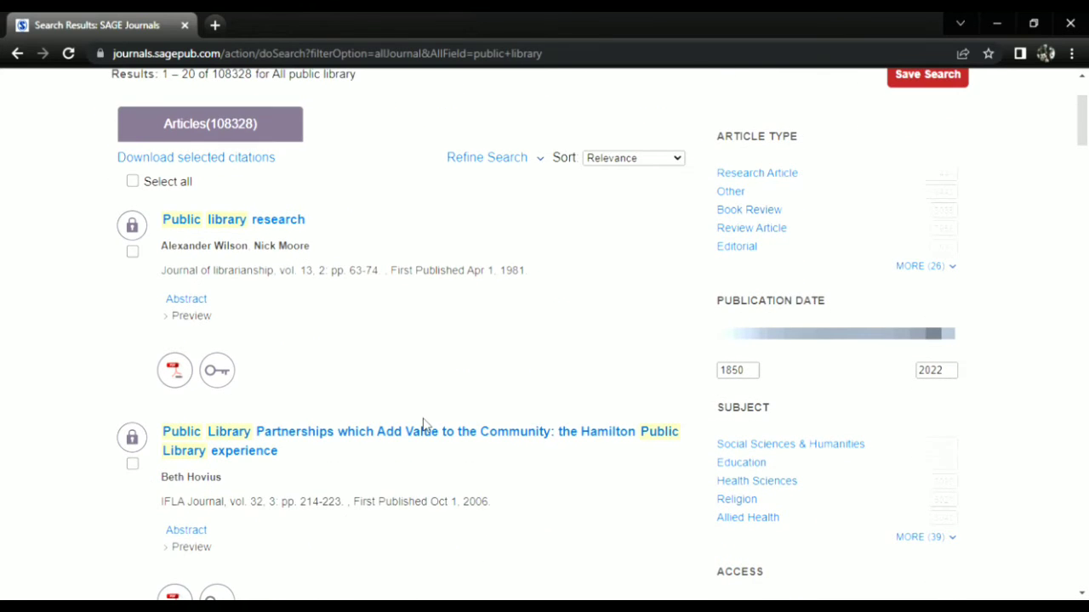
{"action": "scroll", "coordinate": [424, 423], "scroll_direction": "down", "scroll_amount": 12}
{"action": "scroll", "coordinate": [426, 425], "scroll_direction": "down", "scroll_amount": 20}
{"action": "scroll", "coordinate": [427, 425], "scroll_direction": "up", "scroll_amount": 20}
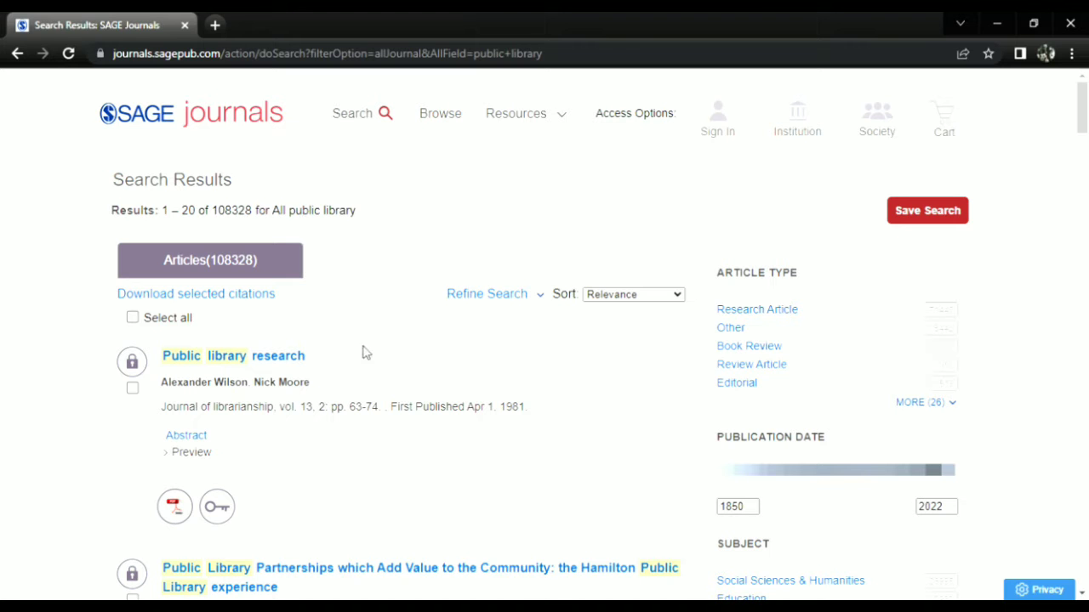
{"action": "scroll", "coordinate": [394, 434], "scroll_direction": "down", "scroll_amount": 6}
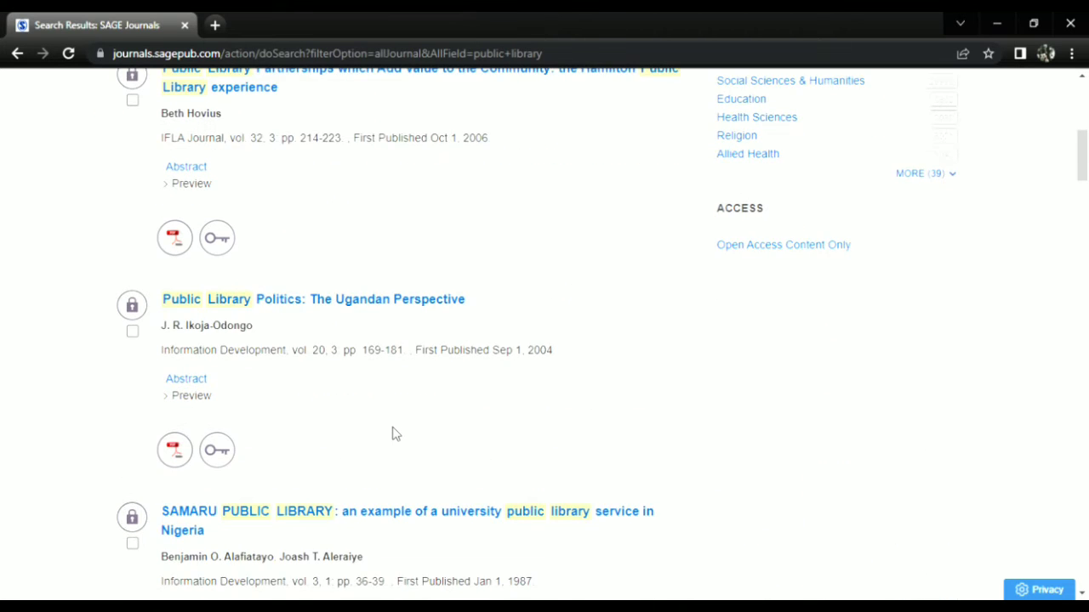
{"action": "scroll", "coordinate": [394, 434], "scroll_direction": "up", "scroll_amount": 6}
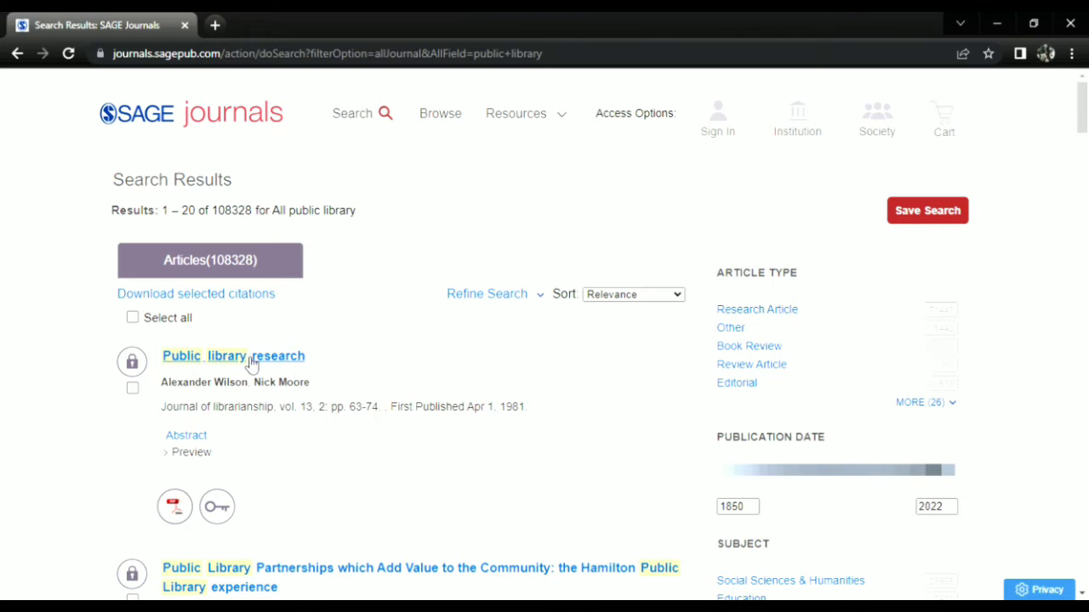
{"action": "scroll", "coordinate": [348, 525], "scroll_direction": "down", "scroll_amount": 5}
{"action": "scroll", "coordinate": [348, 527], "scroll_direction": "down", "scroll_amount": 6}
{"action": "scroll", "coordinate": [348, 527], "scroll_direction": "up", "scroll_amount": 5}
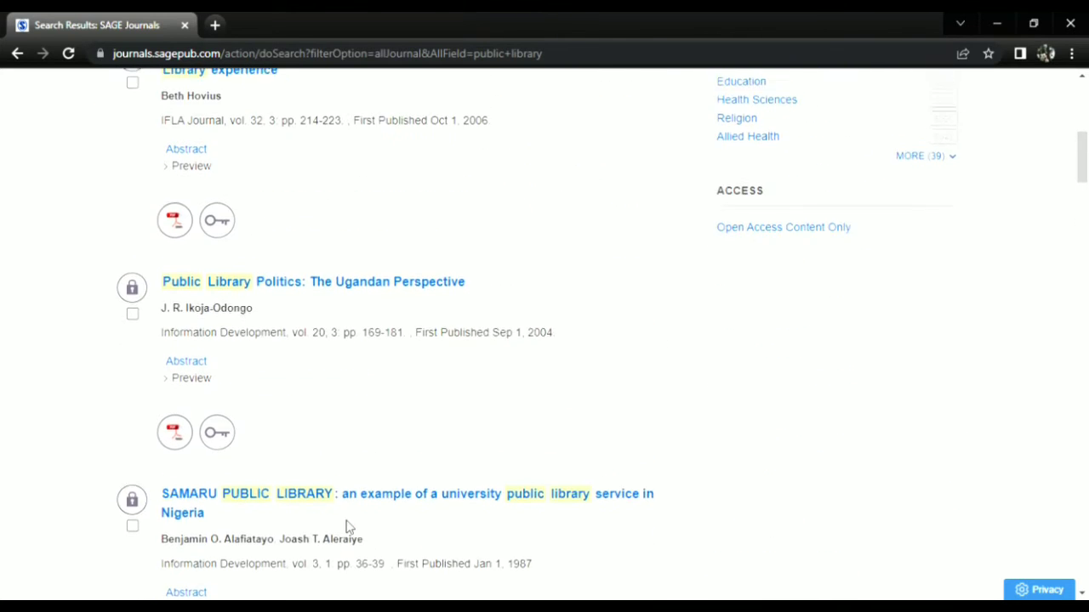
{"action": "scroll", "coordinate": [348, 528], "scroll_direction": "up", "scroll_amount": 6}
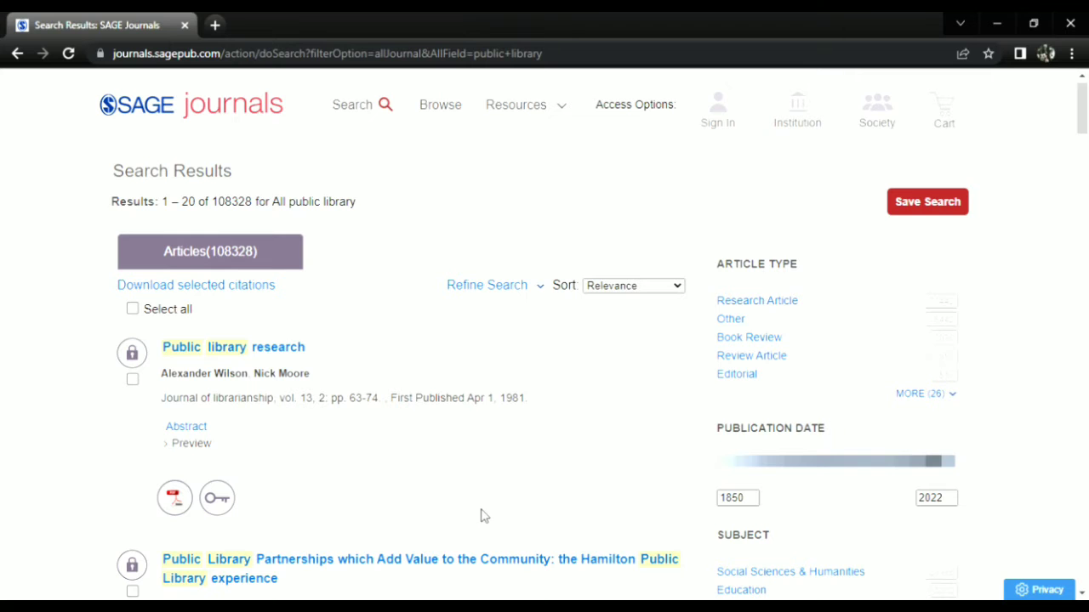
- Narrow the search results to the Social Sciences & Humanities subject
{"action": "scroll", "coordinate": [480, 515], "scroll_direction": "down", "scroll_amount": 1}
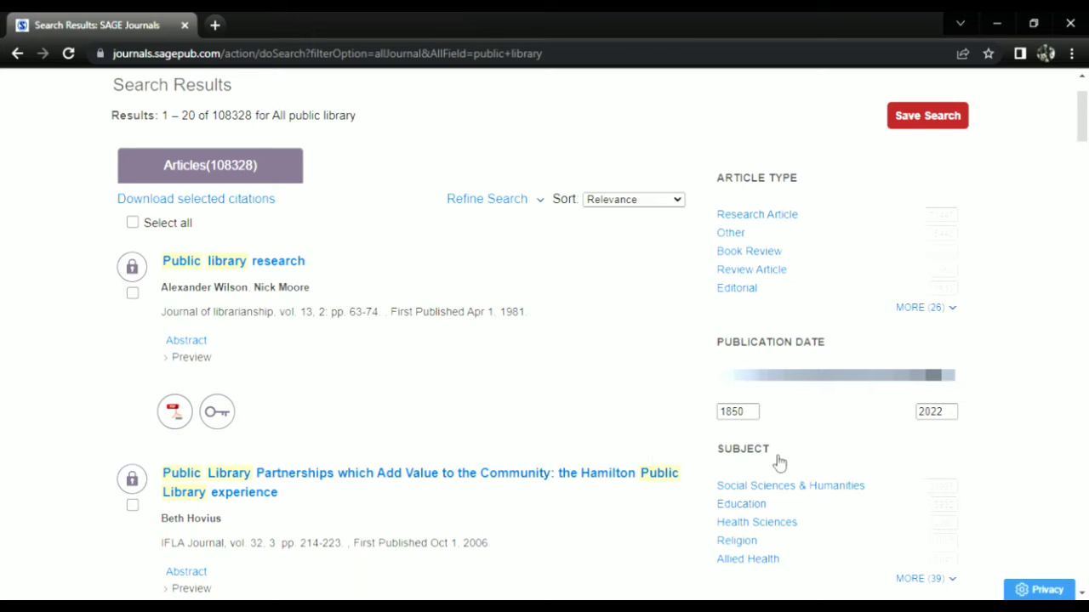
{"action": "scroll", "coordinate": [786, 458], "scroll_direction": "down", "scroll_amount": 1}
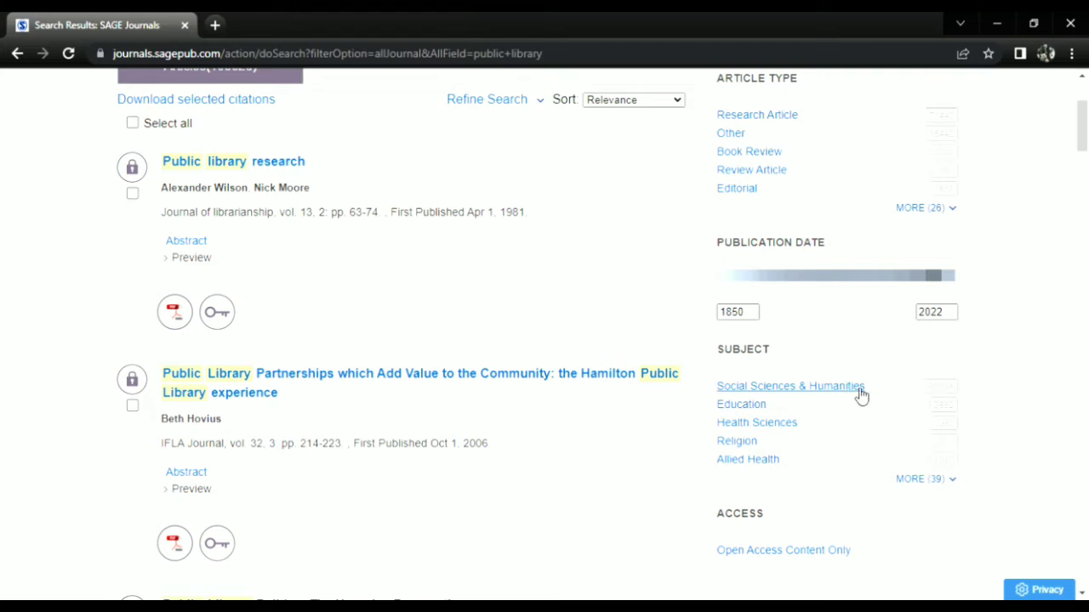
{"action": "left_click", "coordinate": [787, 387]}
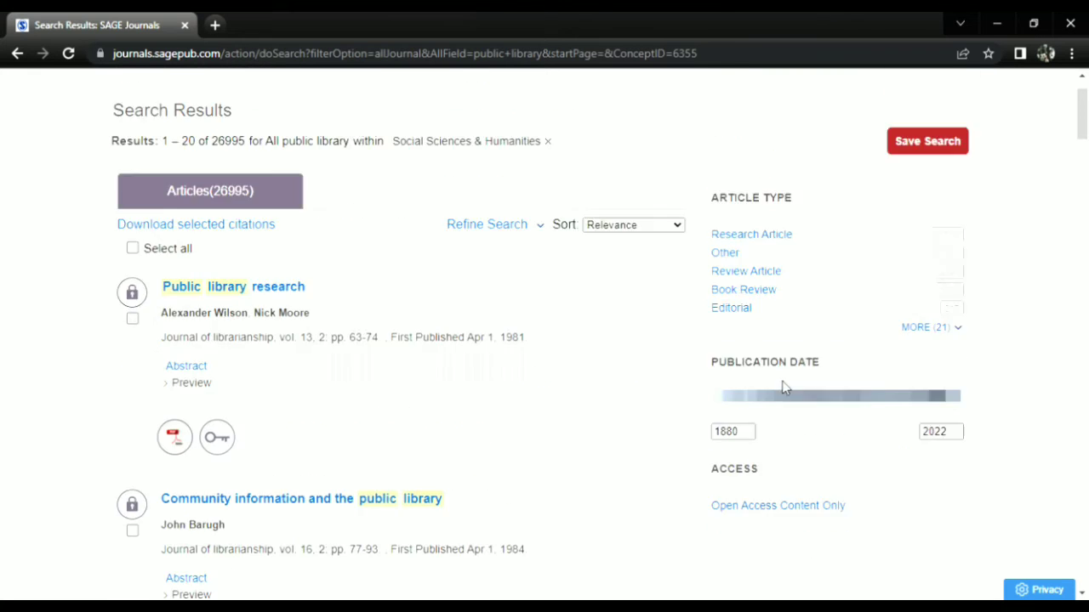
- Examine the articles listed under the Social Sciences & Humanities filter
{"action": "scroll", "coordinate": [417, 435], "scroll_direction": "down", "scroll_amount": 8}
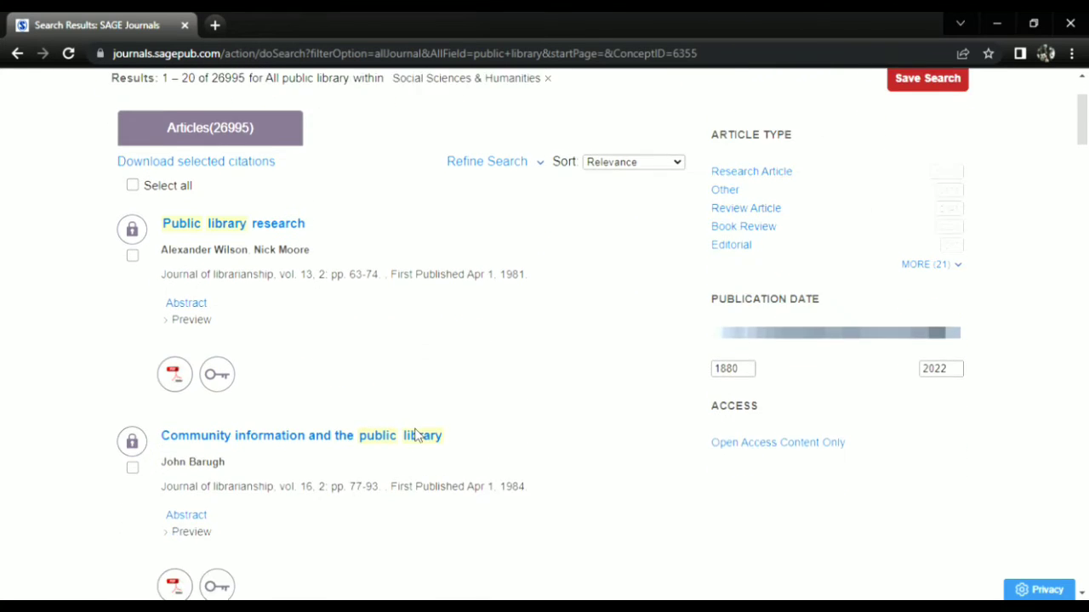
{"action": "scroll", "coordinate": [417, 436], "scroll_direction": "down", "scroll_amount": 3}
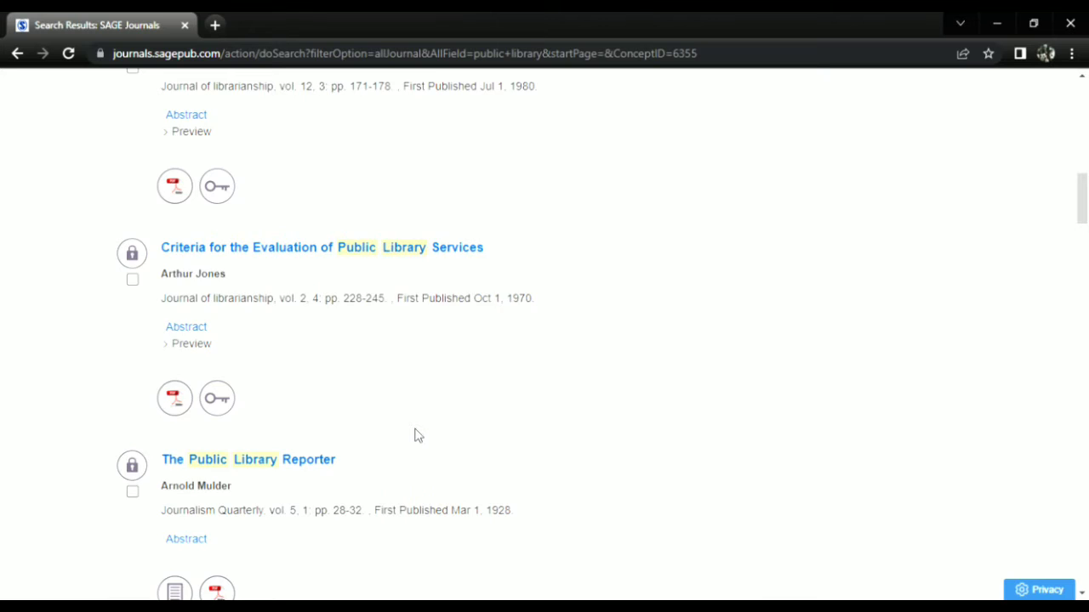
{"action": "scroll", "coordinate": [416, 435], "scroll_direction": "up", "scroll_amount": 11}
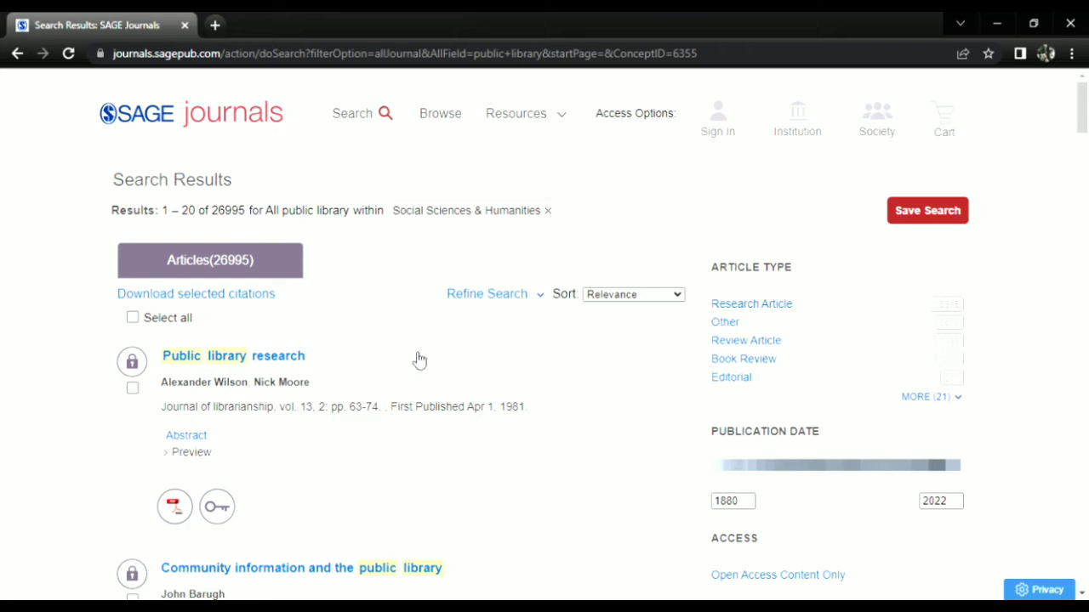
{"action": "scroll", "coordinate": [496, 475], "scroll_direction": "down", "scroll_amount": 1}
{"action": "scroll", "coordinate": [498, 476], "scroll_direction": "down", "scroll_amount": 1}
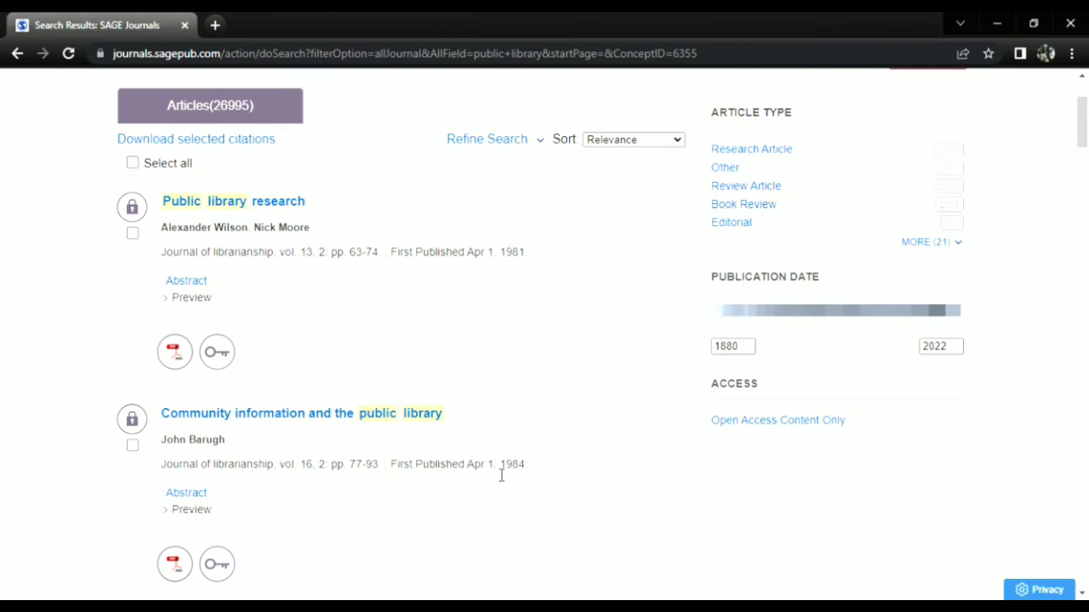
{"action": "scroll", "coordinate": [502, 476], "scroll_direction": "down", "scroll_amount": 11}
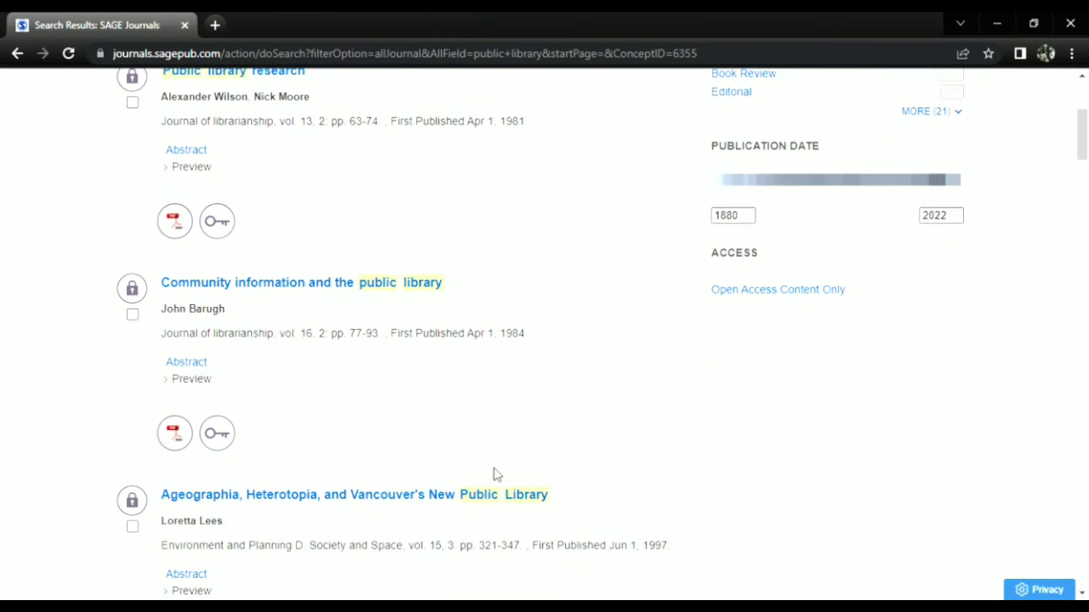
{"action": "scroll", "coordinate": [498, 475], "scroll_direction": "up", "scroll_amount": 13}
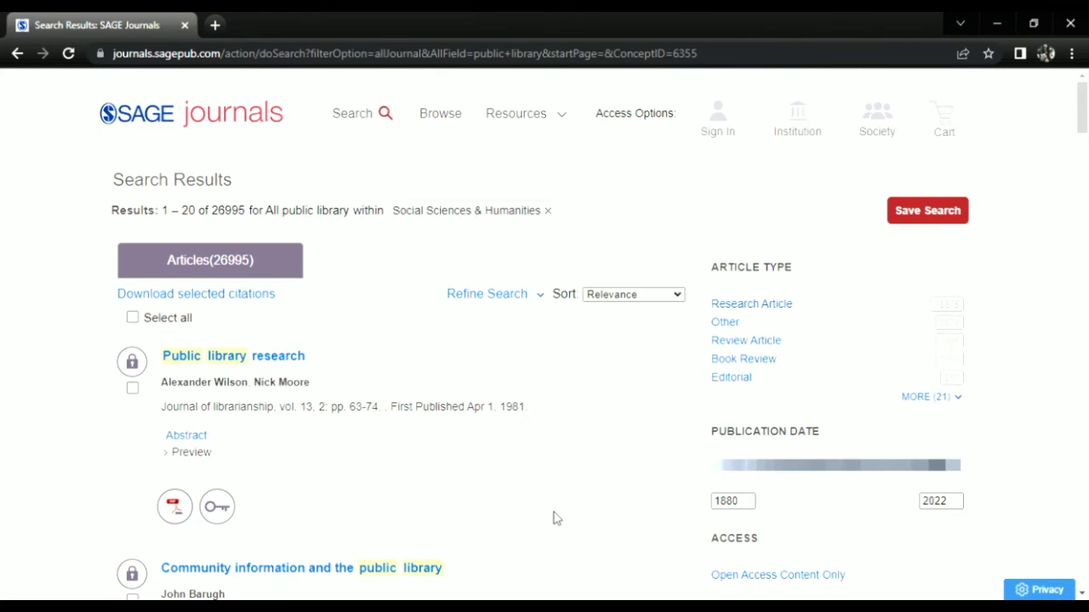
- Limit the filtered results to articles published from 2016 onwards
{"action": "scroll", "coordinate": [554, 515], "scroll_direction": "down", "scroll_amount": 2}
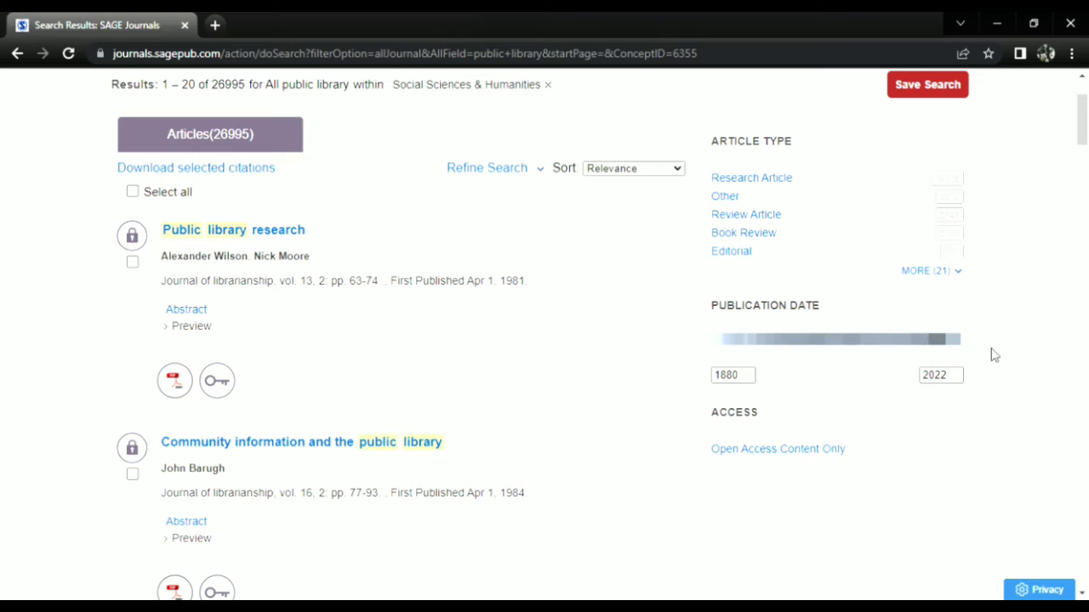
{"action": "left_click", "coordinate": [744, 376]}
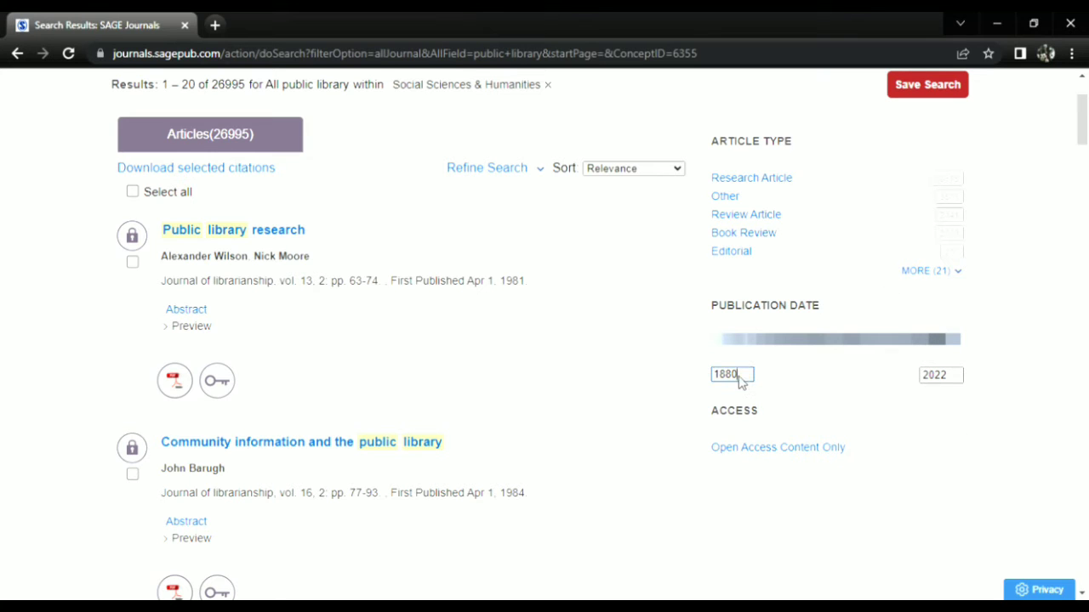
{"action": "key", "text": "BackSpace"}
{"action": "key", "text": "BackSpace"}
{"action": "key", "text": "BackSpace"}
{"action": "key", "text": "BackSpace"}
{"action": "type", "text": "2016"}
{"action": "left_click", "coordinate": [950, 380]}
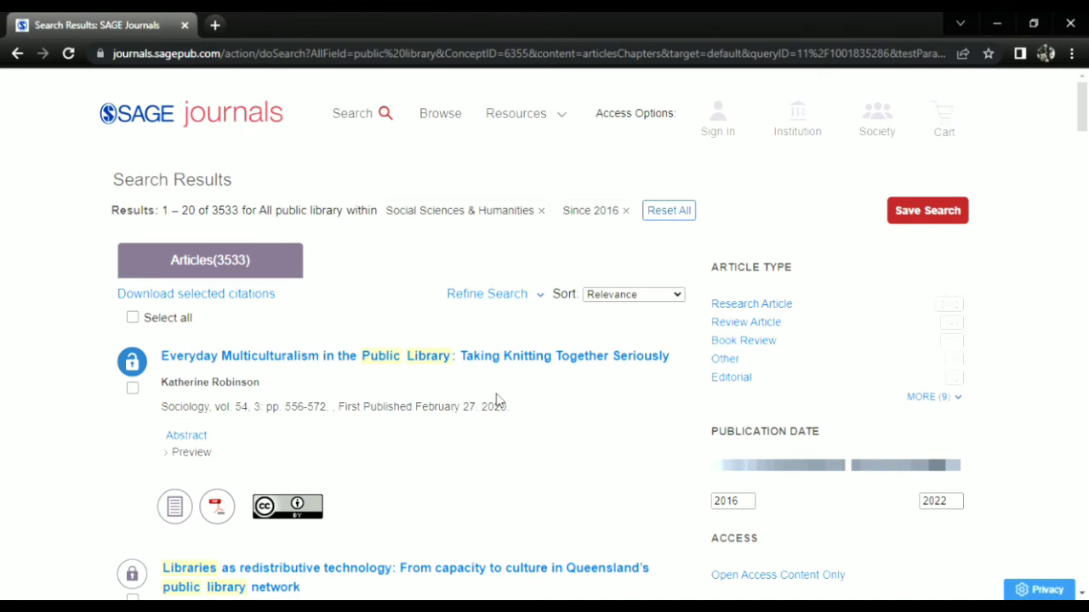
- Review the date-filtered articles, then inspect the search refinement options, the search history and the saved searches
{"action": "scroll", "coordinate": [498, 400], "scroll_direction": "down", "scroll_amount": 2}
{"action": "scroll", "coordinate": [500, 401], "scroll_direction": "down", "scroll_amount": 10}
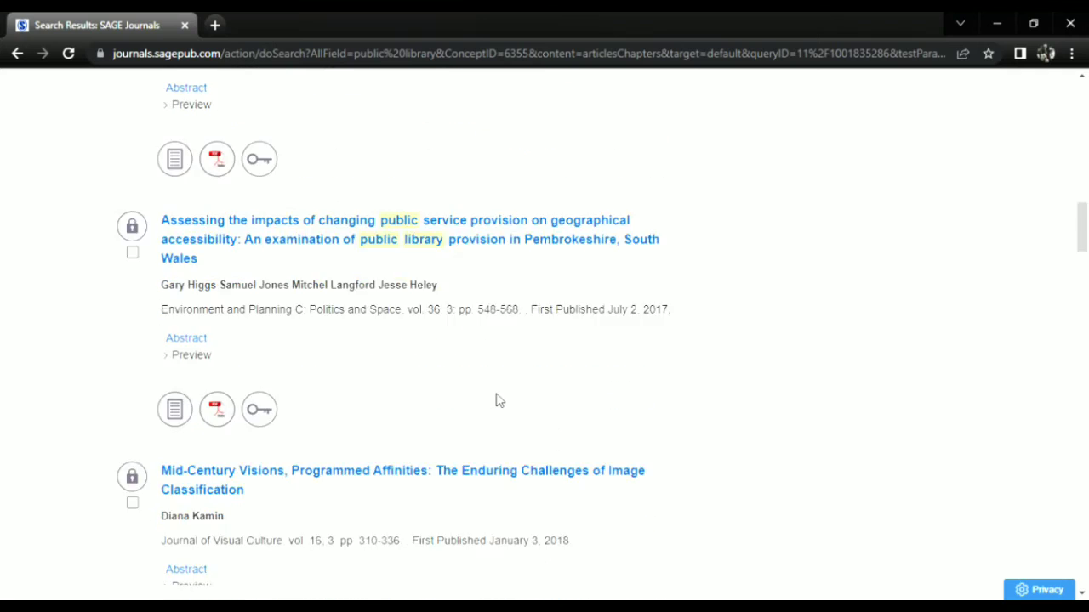
{"action": "scroll", "coordinate": [499, 400], "scroll_direction": "down", "scroll_amount": 3}
{"action": "scroll", "coordinate": [499, 401], "scroll_direction": "up", "scroll_amount": 12}
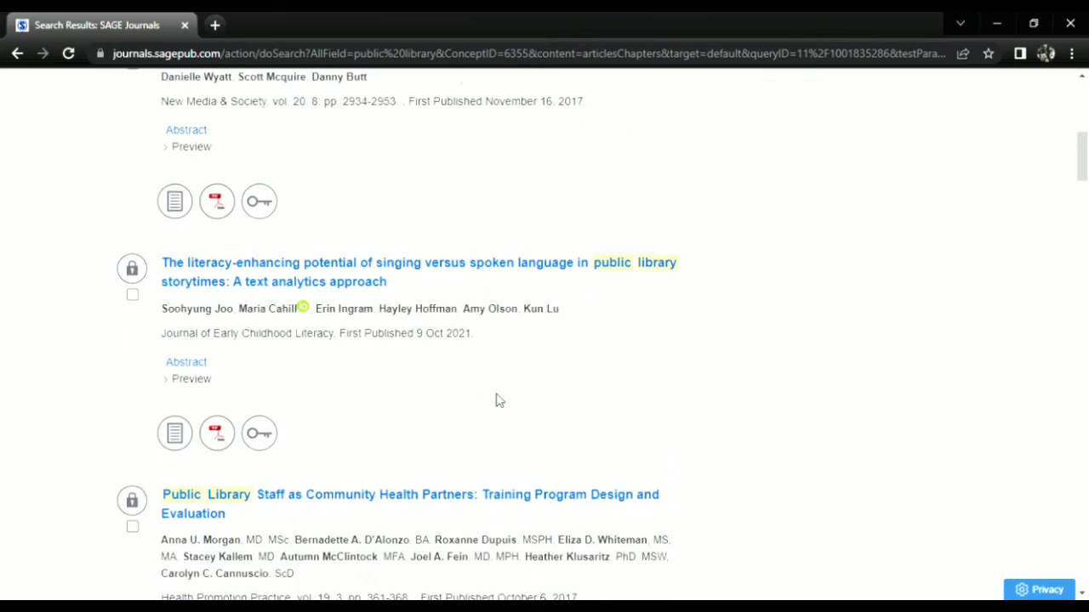
{"action": "scroll", "coordinate": [499, 400], "scroll_direction": "up", "scroll_amount": 4}
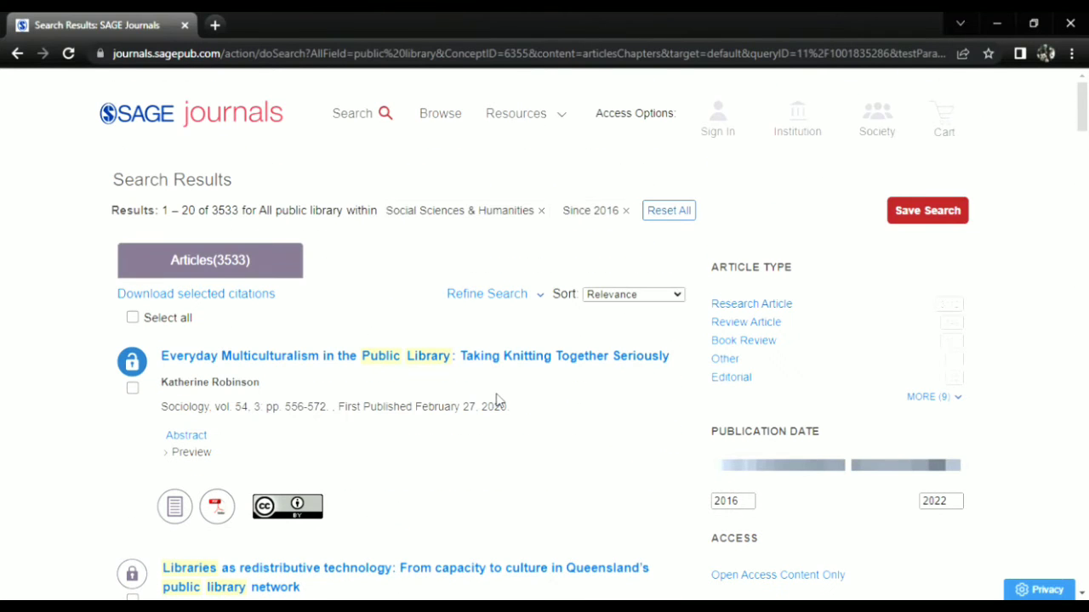
{"action": "left_click", "coordinate": [502, 295]}
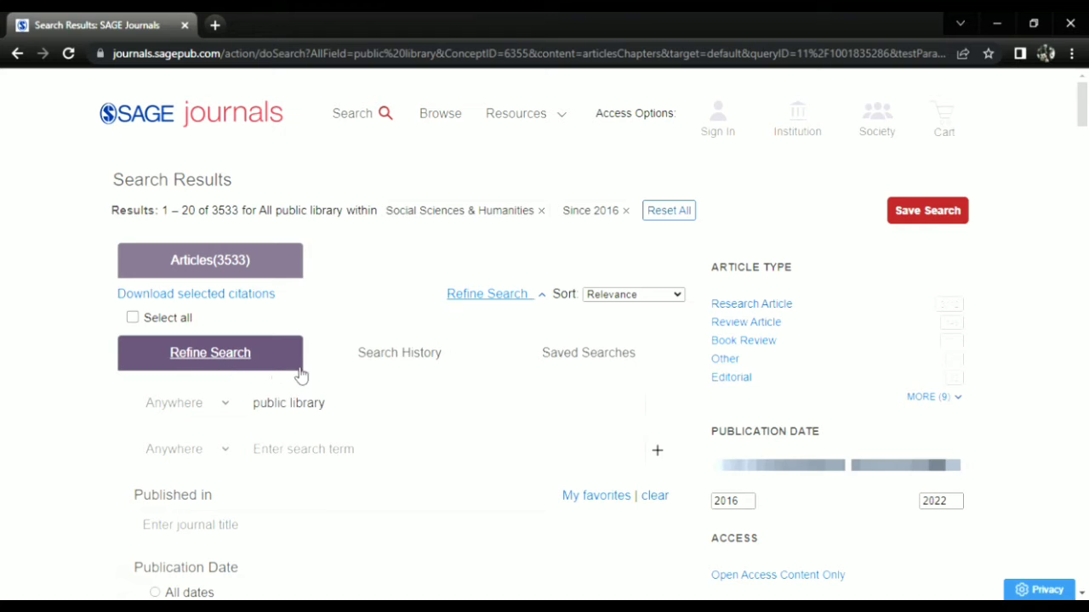
{"action": "left_click", "coordinate": [393, 363]}
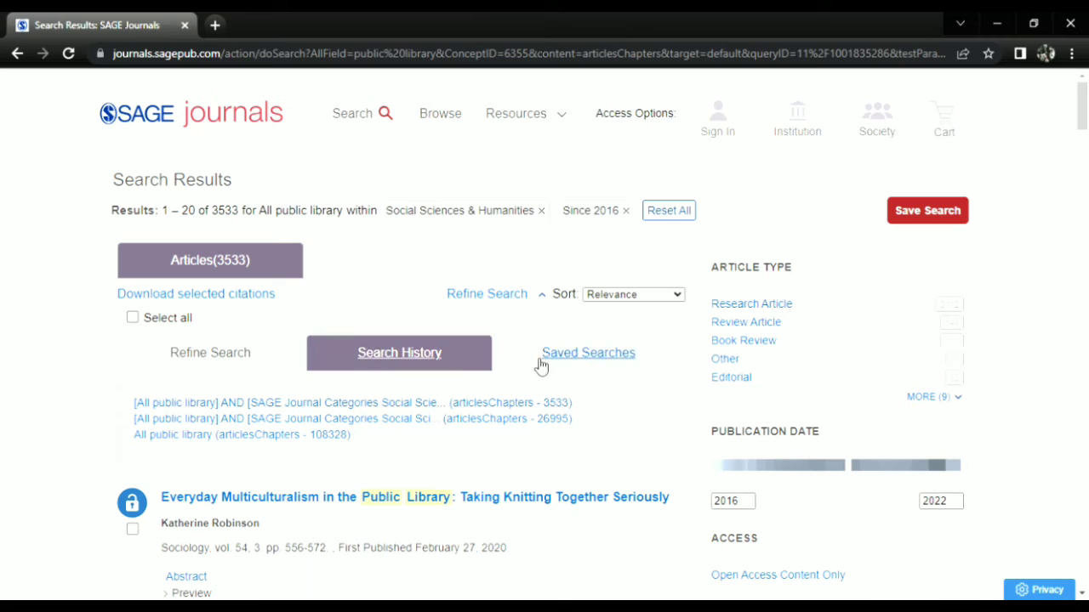
{"action": "left_click", "coordinate": [578, 361]}
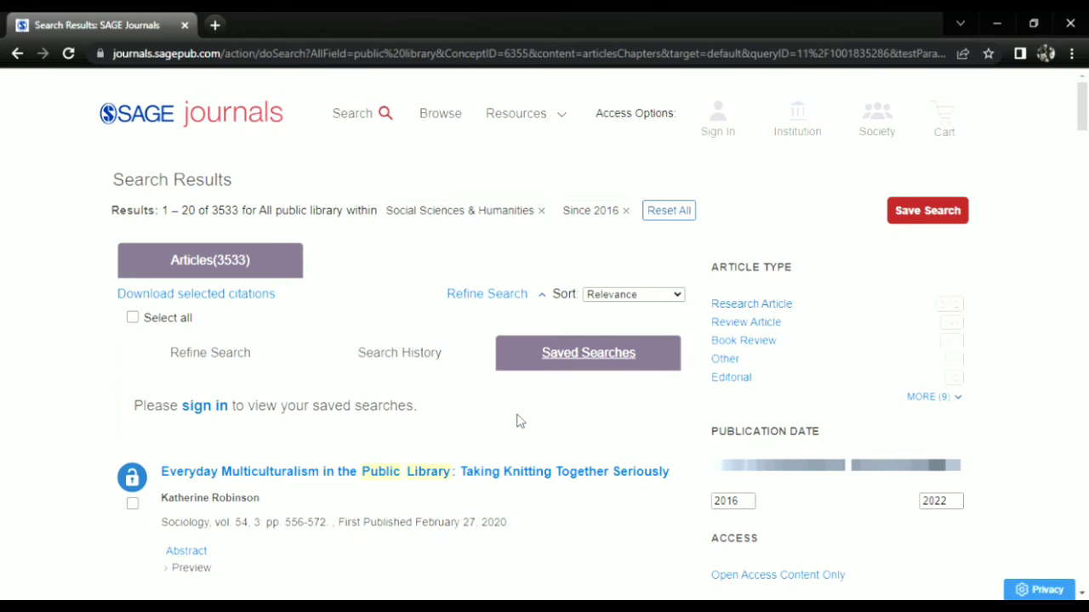
- Look through the list of public library articles published since 2016 once more
{"action": "scroll", "coordinate": [516, 420], "scroll_direction": "down", "scroll_amount": 2}
{"action": "scroll", "coordinate": [517, 420], "scroll_direction": "down", "scroll_amount": 2}
{"action": "scroll", "coordinate": [519, 420], "scroll_direction": "up", "scroll_amount": 4}
{"action": "scroll", "coordinate": [520, 421], "scroll_direction": "down", "scroll_amount": 6}
{"action": "scroll", "coordinate": [521, 421], "scroll_direction": "down", "scroll_amount": 12}
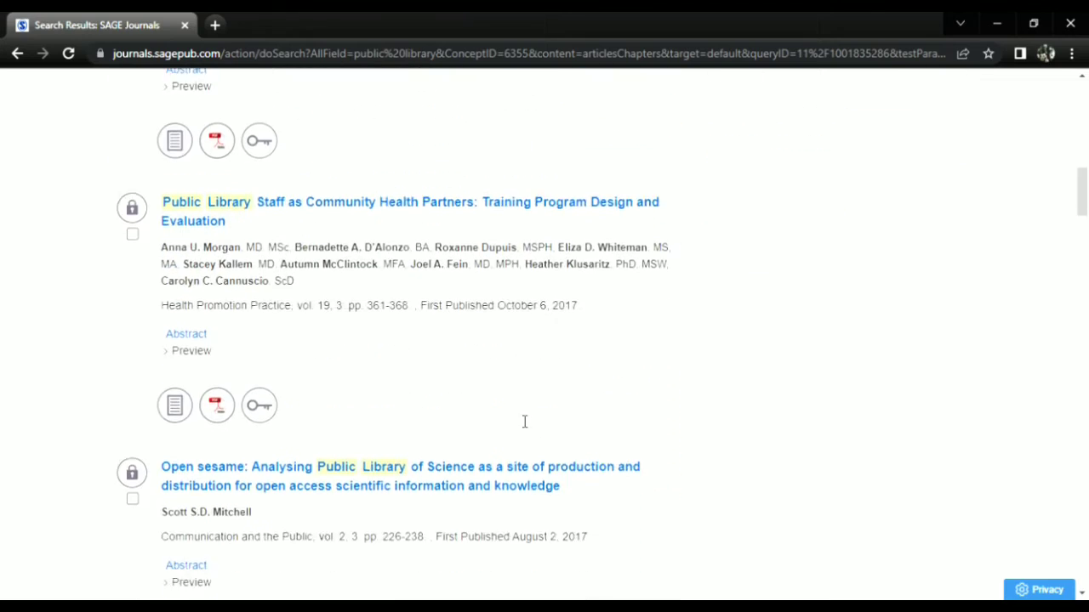
{"action": "scroll", "coordinate": [521, 421], "scroll_direction": "up", "scroll_amount": 7}
{"action": "scroll", "coordinate": [516, 420], "scroll_direction": "up", "scroll_amount": 8}
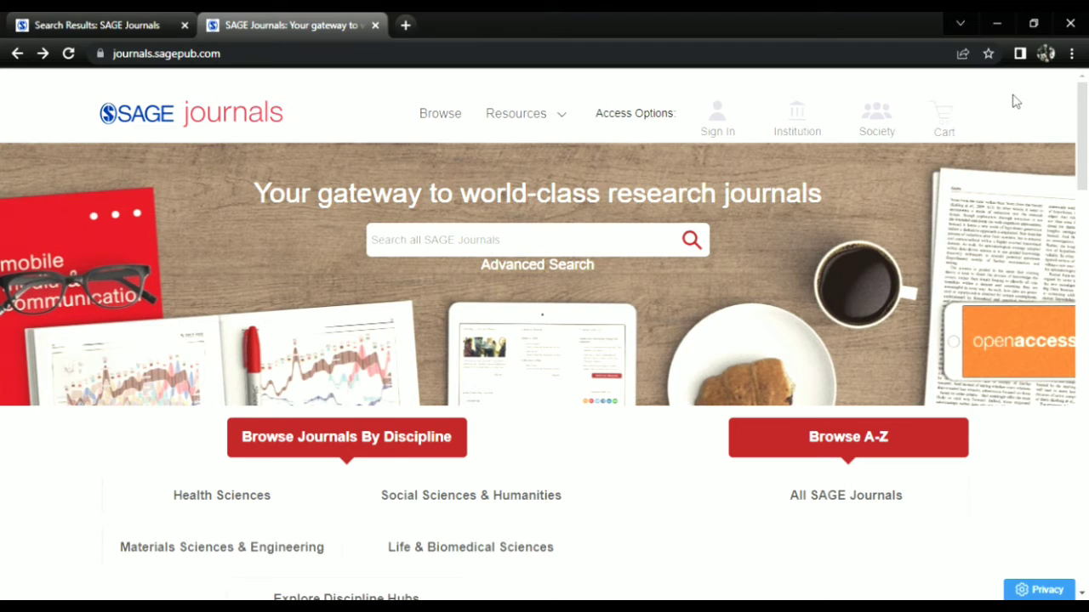
- Open the advanced search and enter "Virtual Reality AND Public Library" and "Metaverse OR National Library" as the first two search terms
{"action": "left_click", "coordinate": [539, 267]}
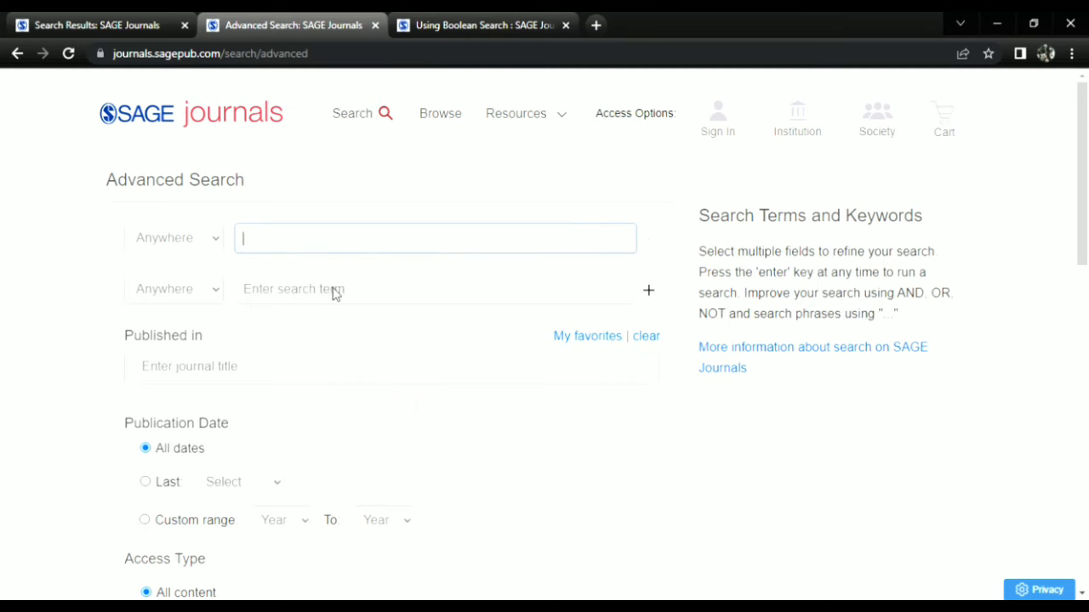
{"action": "type", "text": "Virtual Reality AND Public Library"}
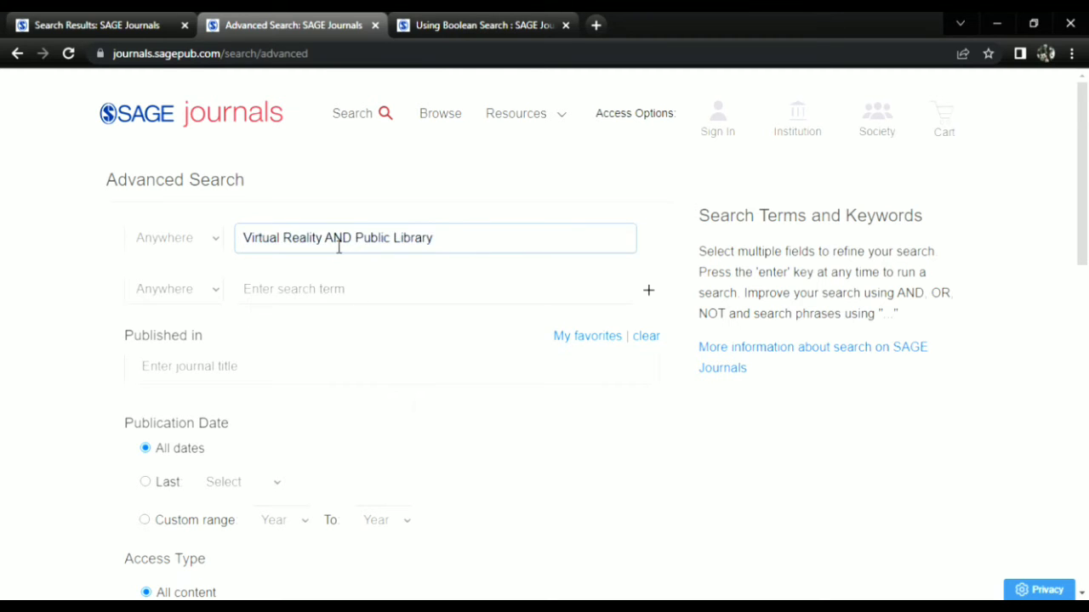
{"action": "left_click", "coordinate": [409, 295]}
{"action": "type", "text": "Metaverse OR National Library"}
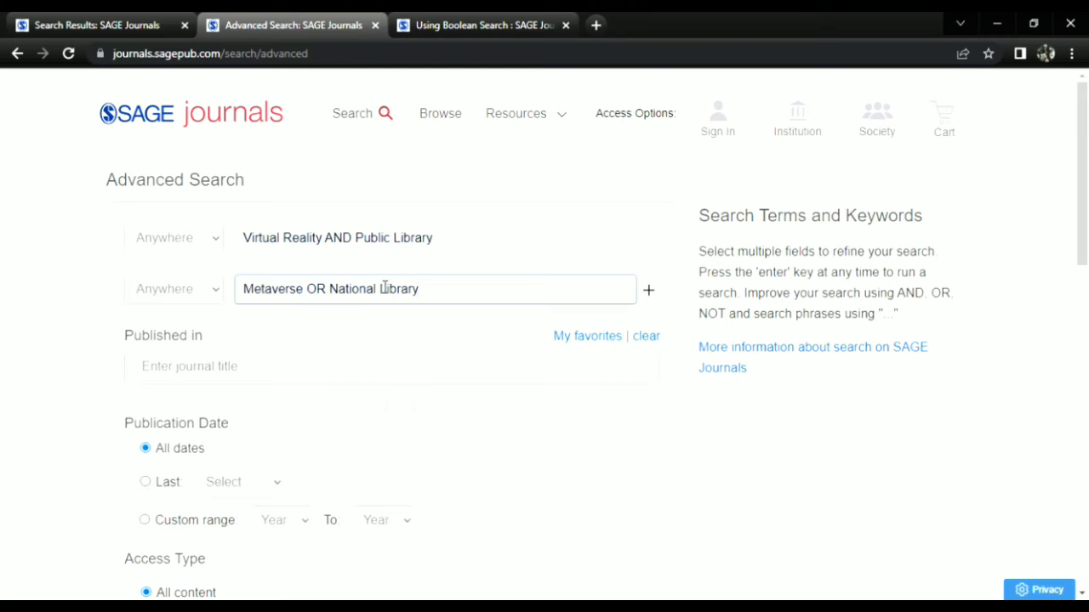
- Add a third search term row containing "Second Life NOT Local Library"
{"action": "left_click", "coordinate": [651, 293]}
{"action": "left_click", "coordinate": [475, 342]}
{"action": "type", "text": "Second Life NOT Local Library"}
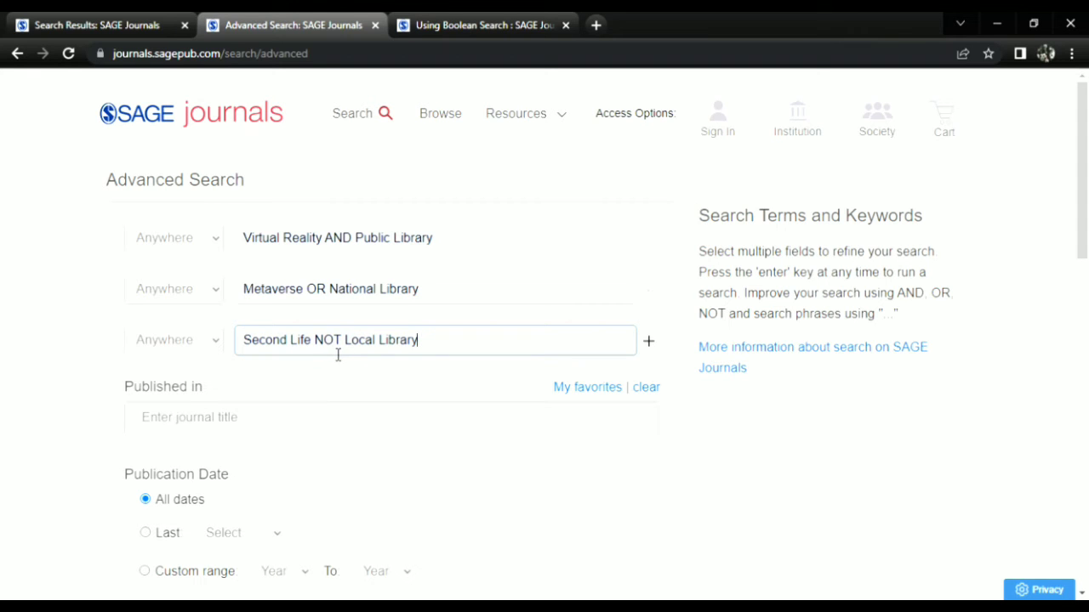
- Open the additional information about searching SAGE Journals and read the guidance on Boolean search
{"action": "left_click", "coordinate": [730, 369]}
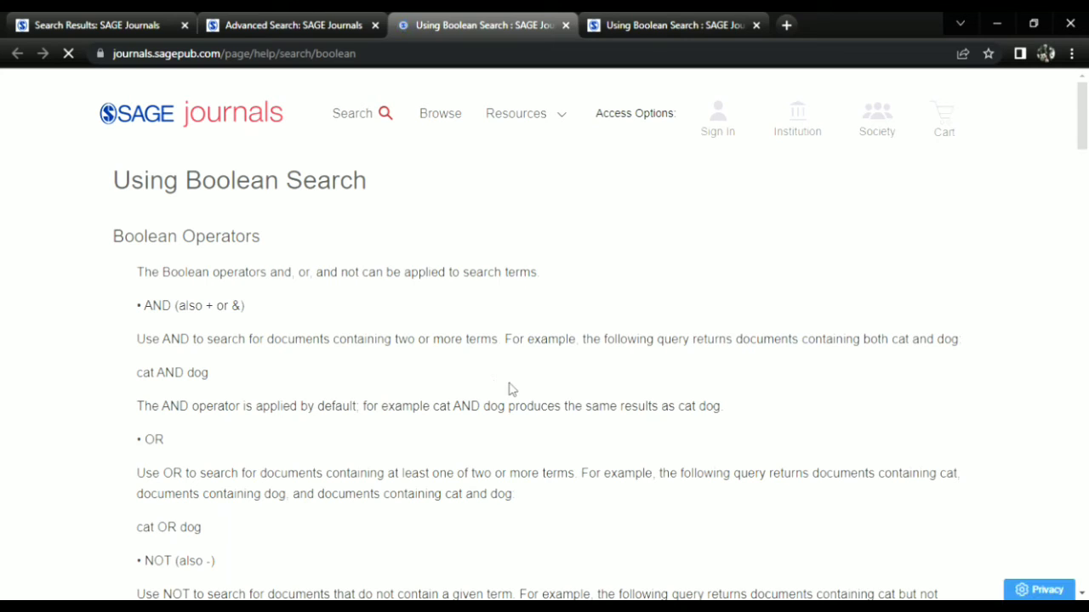
{"action": "scroll", "coordinate": [466, 371], "scroll_direction": "down", "scroll_amount": 20}
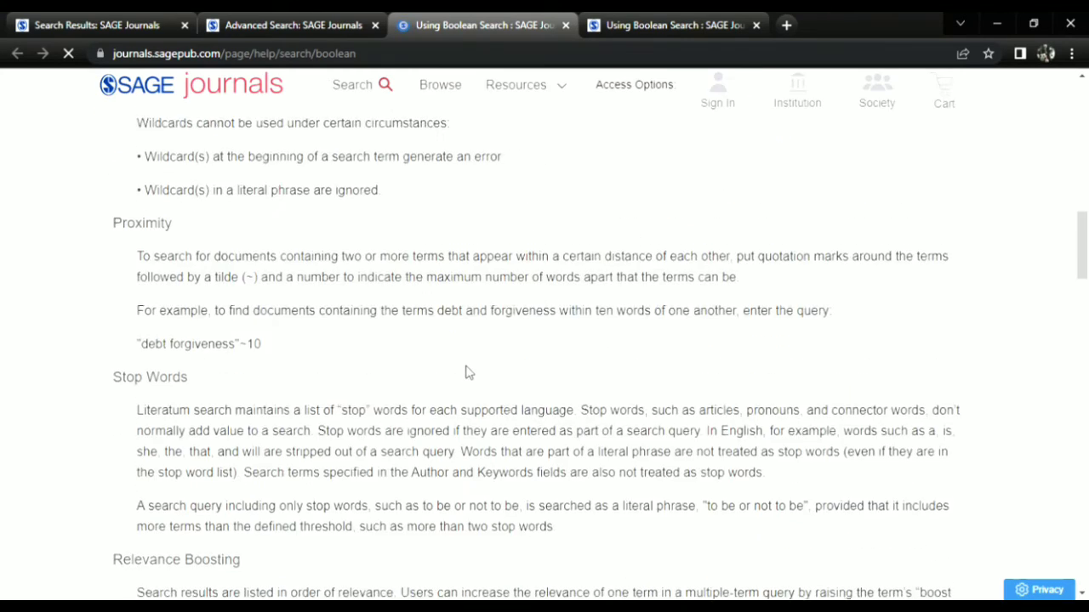
- Read the rest of the Boolean search guidance, covering proximity, stop words and relevance boosting
{"action": "scroll", "coordinate": [466, 372], "scroll_direction": "down", "scroll_amount": 3}
{"action": "scroll", "coordinate": [466, 371], "scroll_direction": "up", "scroll_amount": 20}
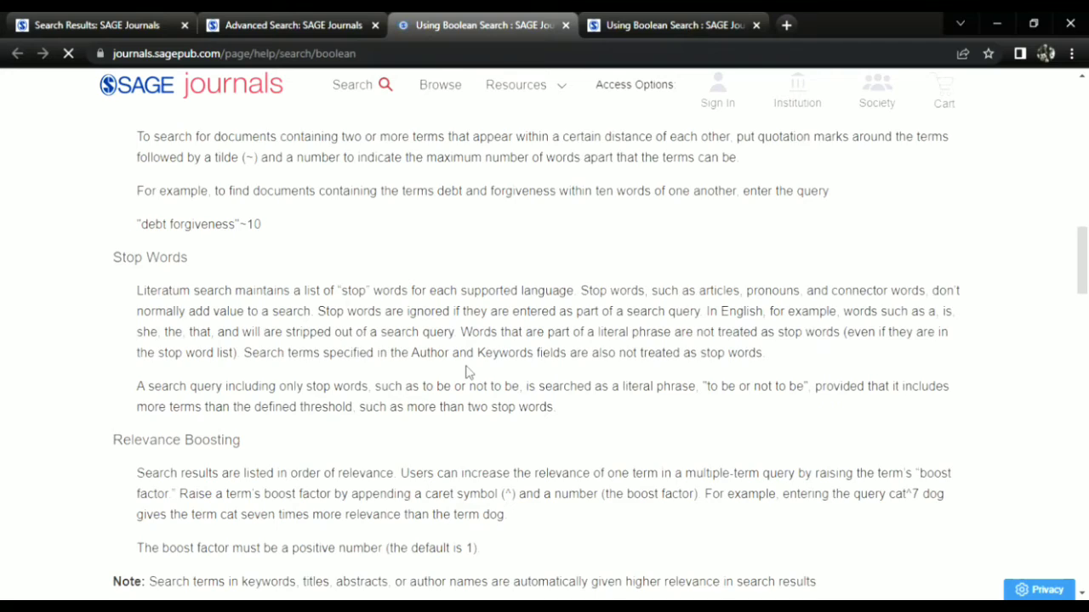
{"action": "scroll", "coordinate": [466, 371], "scroll_direction": "up", "scroll_amount": 10}
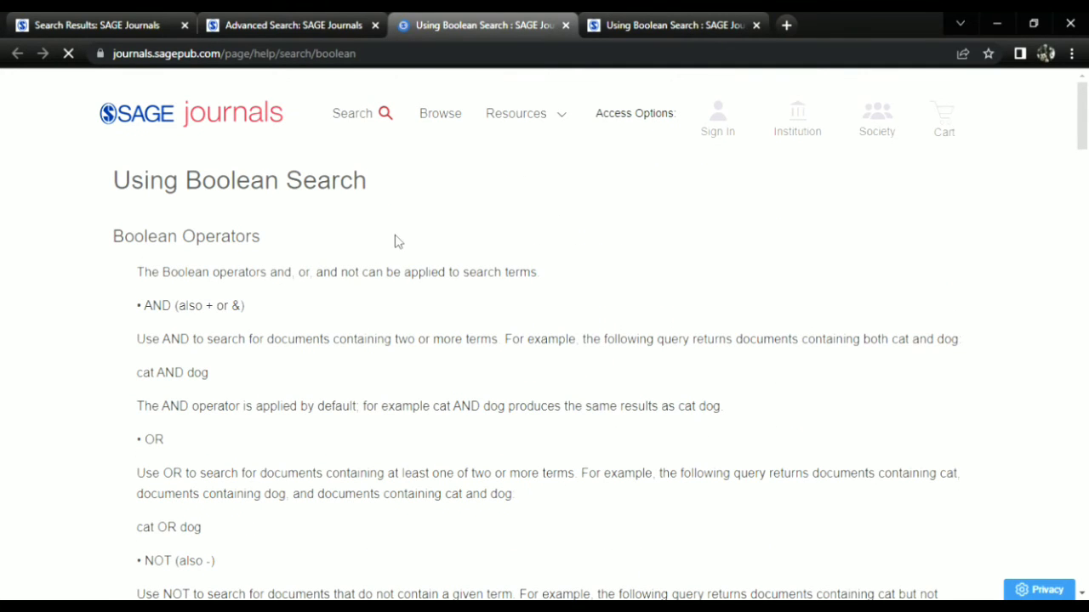
- Return to the advanced search form, set a custom publication date range from 2016 to 2022, and run the search
{"action": "left_click", "coordinate": [288, 32]}
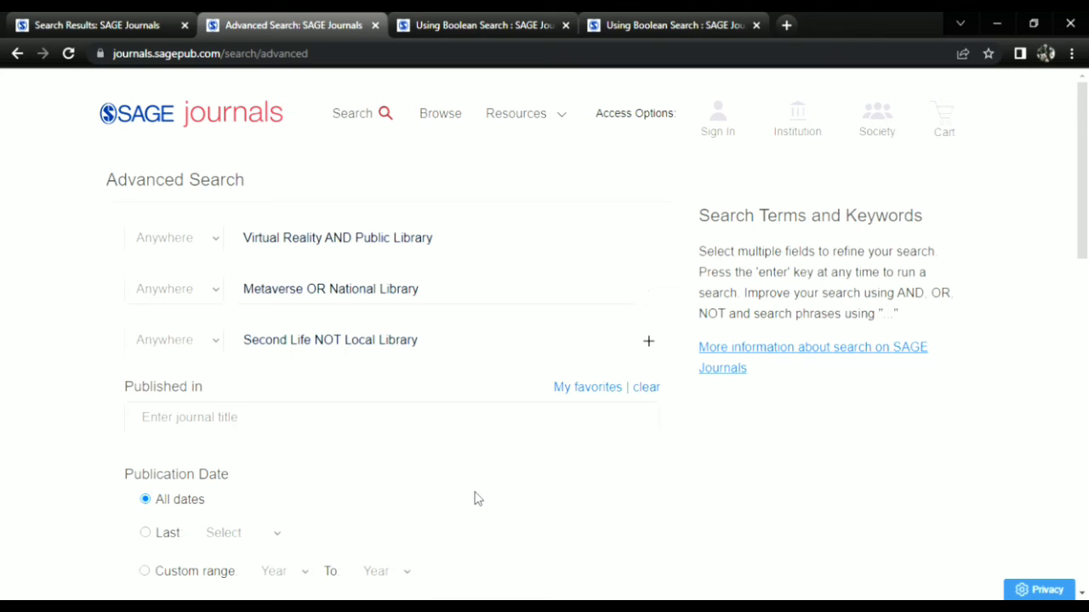
{"action": "scroll", "coordinate": [476, 498], "scroll_direction": "down", "scroll_amount": 2}
{"action": "scroll", "coordinate": [476, 500], "scroll_direction": "down", "scroll_amount": 1}
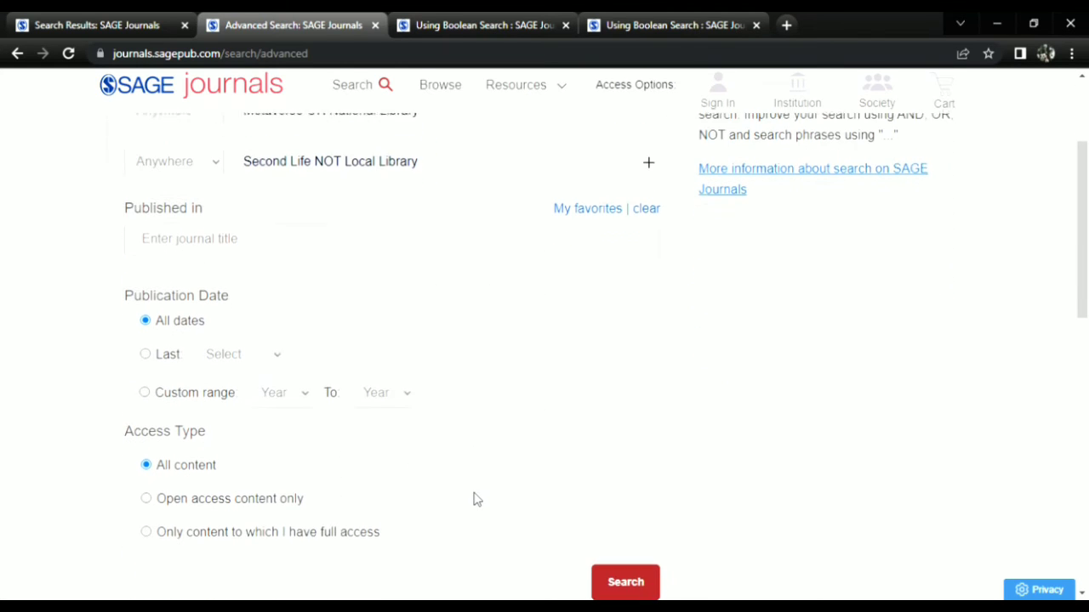
{"action": "scroll", "coordinate": [476, 500], "scroll_direction": "down", "scroll_amount": 1}
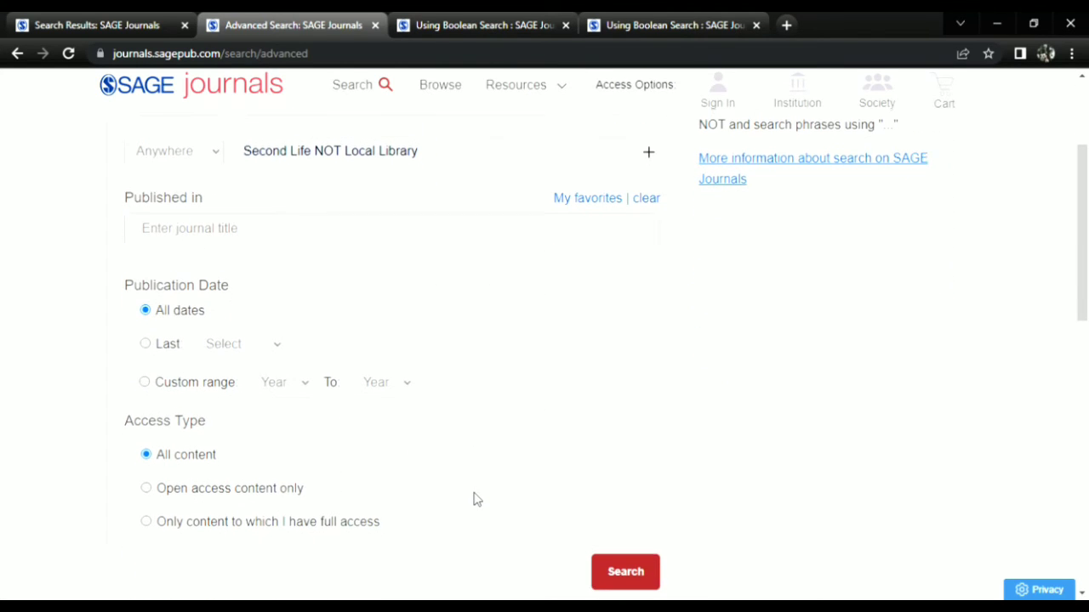
{"action": "left_click", "coordinate": [274, 388]}
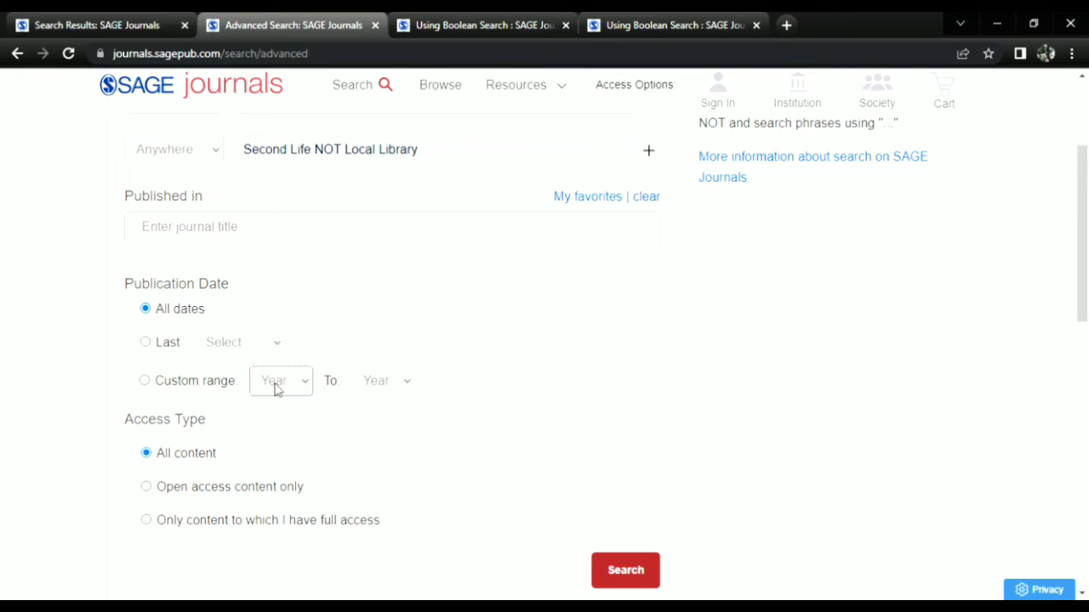
{"action": "left_click", "coordinate": [276, 163]}
{"action": "left_click", "coordinate": [398, 381]}
{"action": "left_click", "coordinate": [382, 82]}
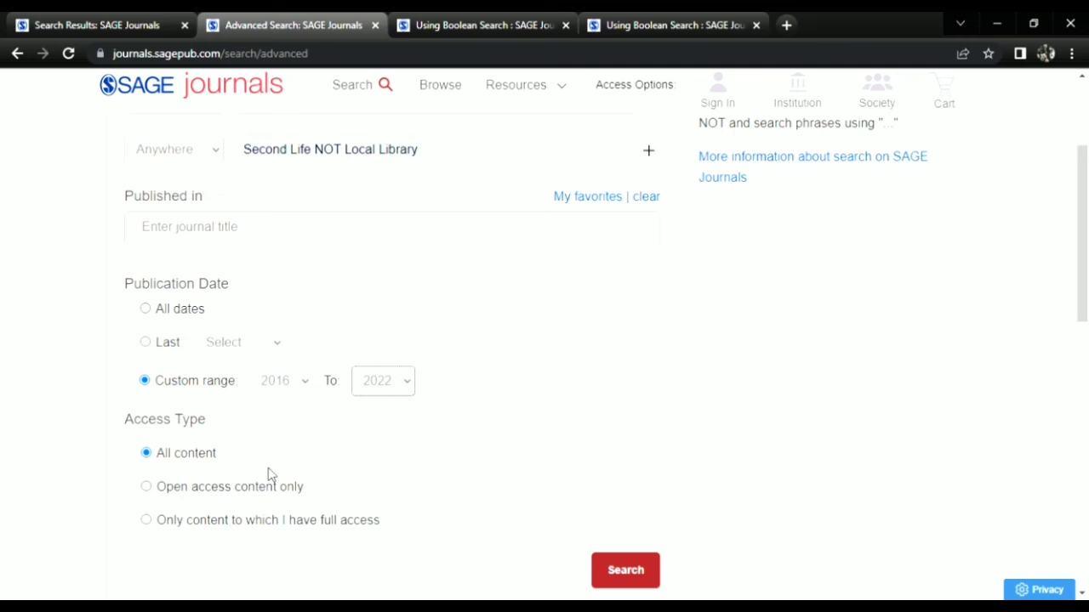
{"action": "left_click", "coordinate": [616, 575]}
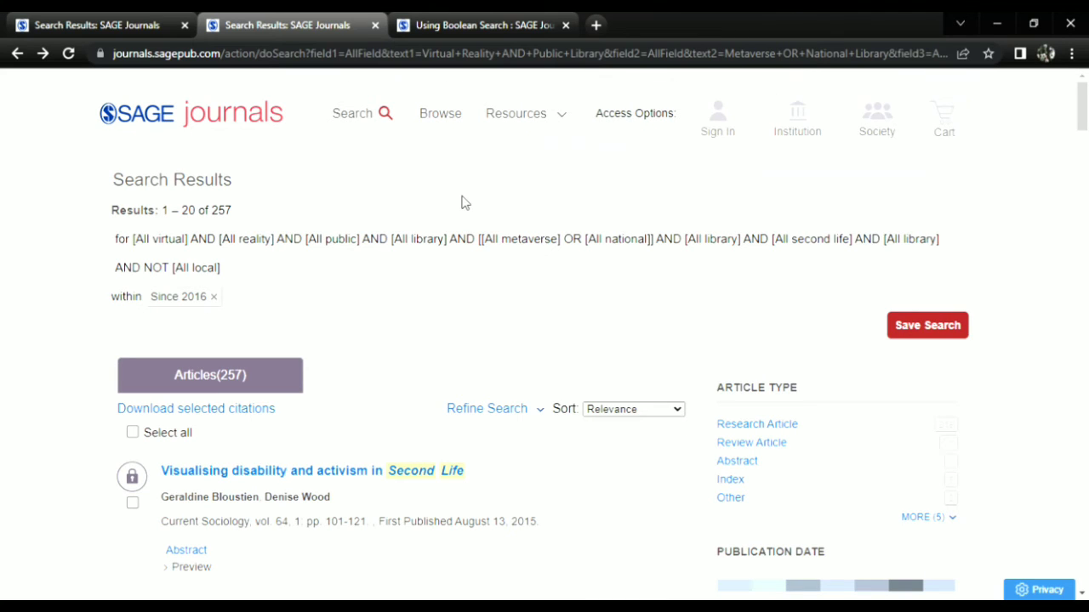
- Look through the first page of the advanced search results and the interpreted query above the list
{"action": "scroll", "coordinate": [396, 362], "scroll_direction": "down", "scroll_amount": 15}
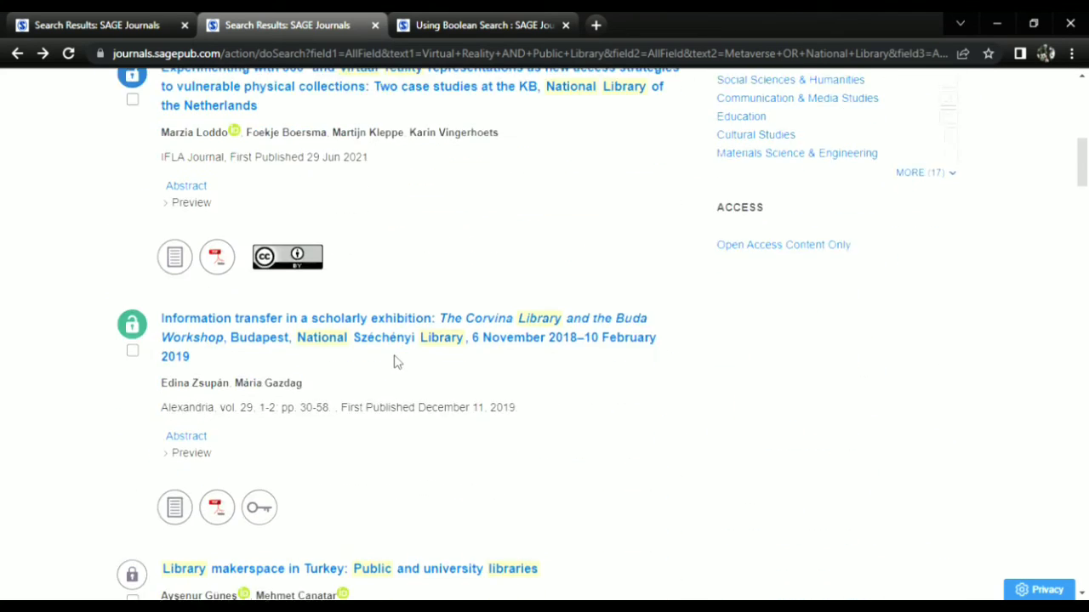
{"action": "scroll", "coordinate": [398, 363], "scroll_direction": "up", "scroll_amount": 15}
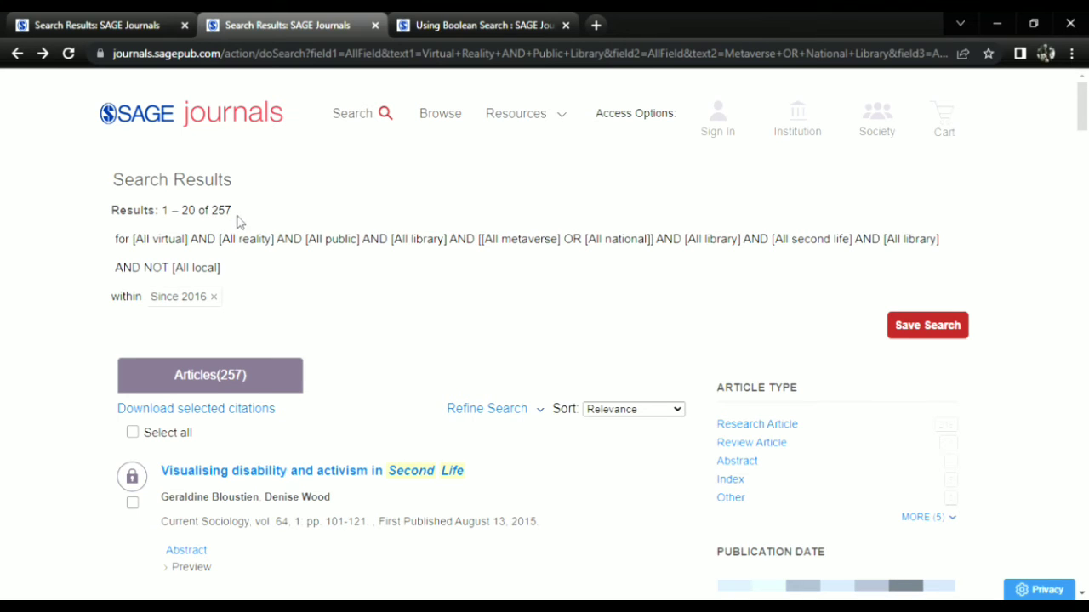
{"action": "scroll", "coordinate": [402, 472], "scroll_direction": "down", "scroll_amount": 9}
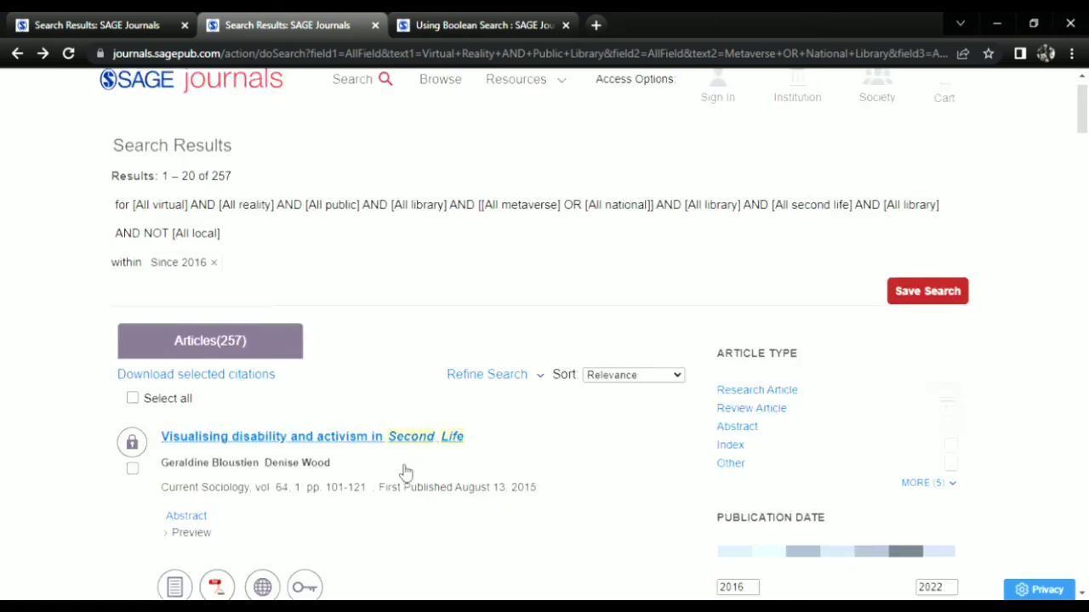
{"action": "scroll", "coordinate": [401, 472], "scroll_direction": "down", "scroll_amount": 13}
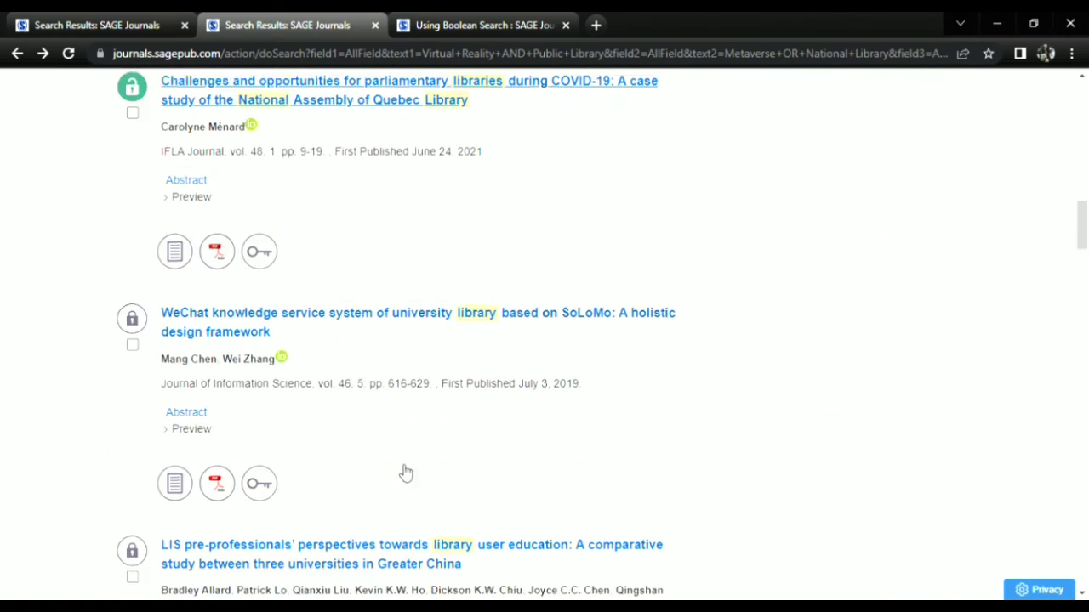
{"action": "scroll", "coordinate": [401, 472], "scroll_direction": "down", "scroll_amount": 12}
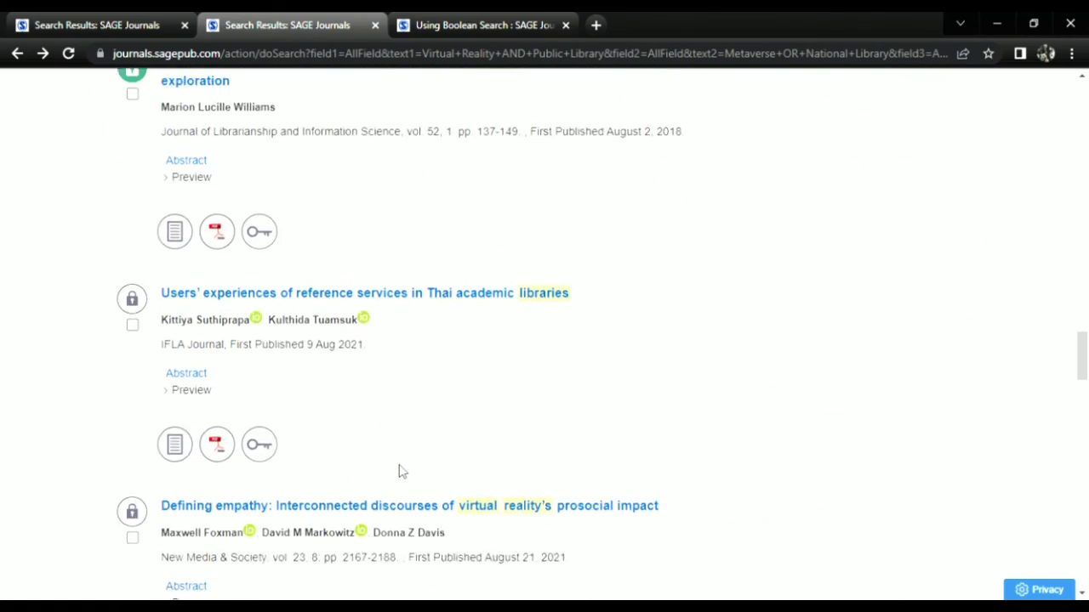
{"action": "scroll", "coordinate": [402, 472], "scroll_direction": "down", "scroll_amount": 12}
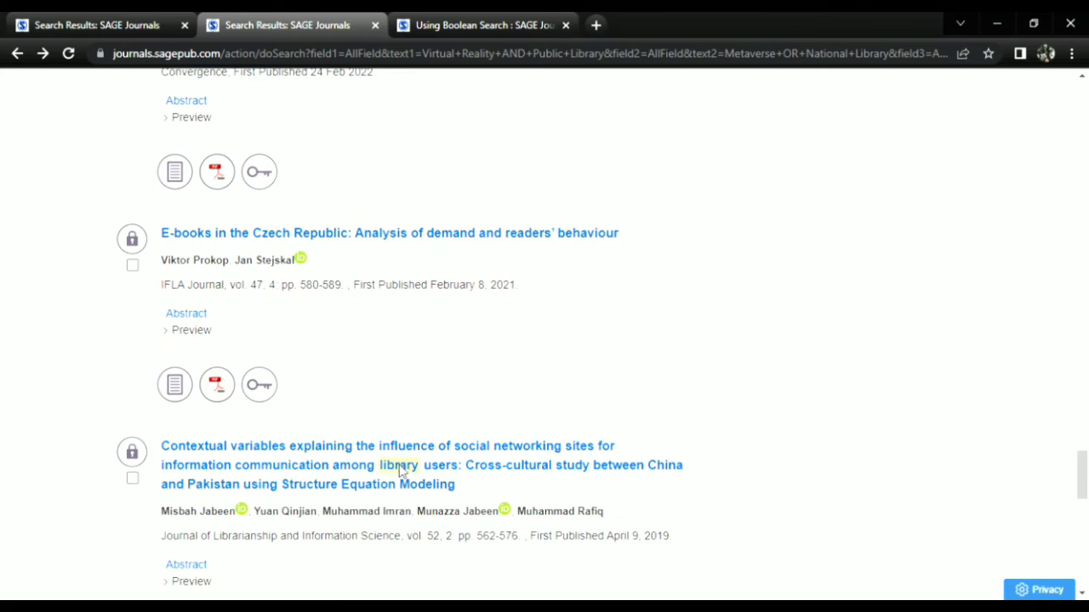
{"action": "scroll", "coordinate": [404, 472], "scroll_direction": "up", "scroll_amount": 1}
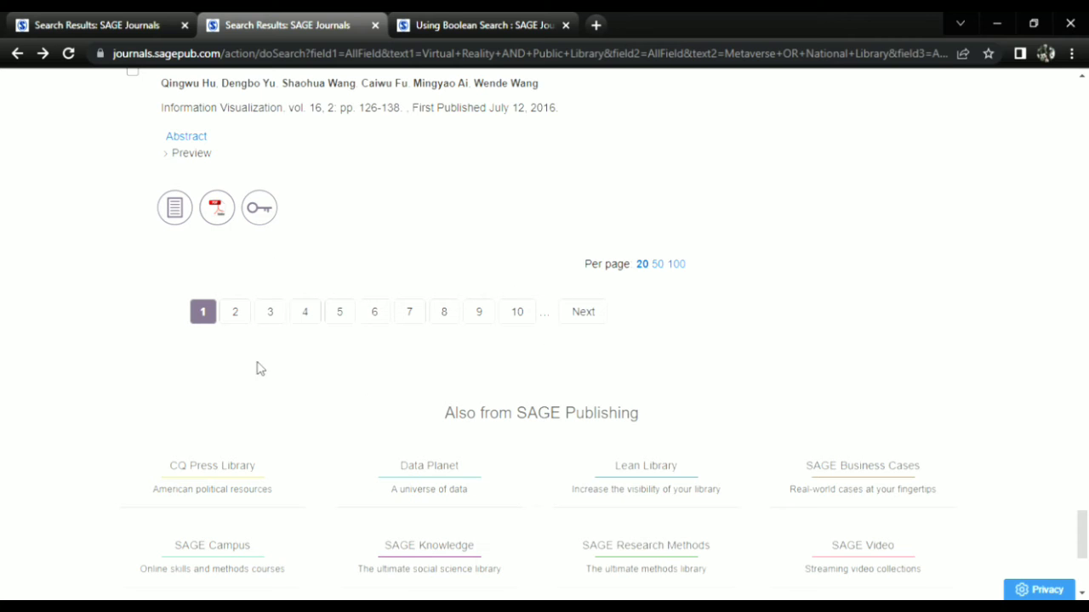
{"action": "scroll", "coordinate": [428, 231], "scroll_direction": "up", "scroll_amount": 5}
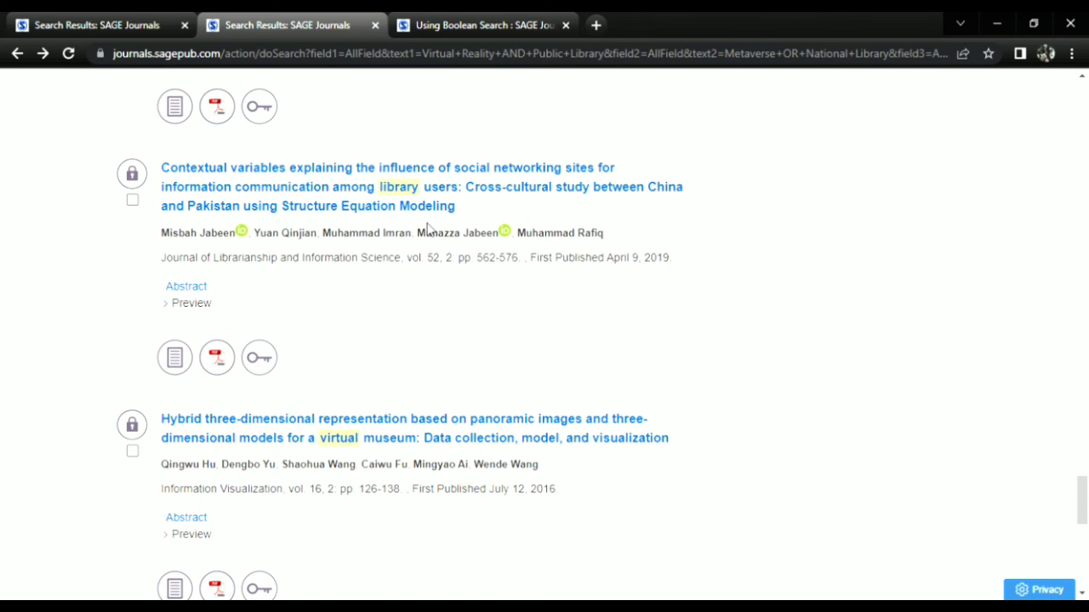
{"action": "scroll", "coordinate": [430, 231], "scroll_direction": "up", "scroll_amount": 15}
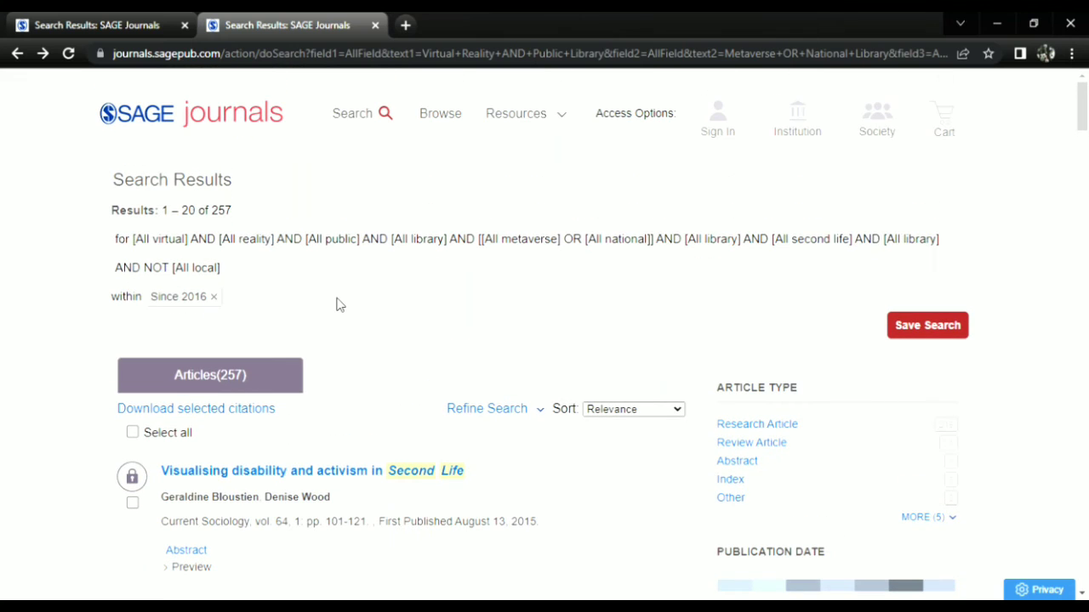
- View the page for browsing journals by discipline and subject, and return to the advanced search results
{"action": "left_click", "coordinate": [450, 116]}
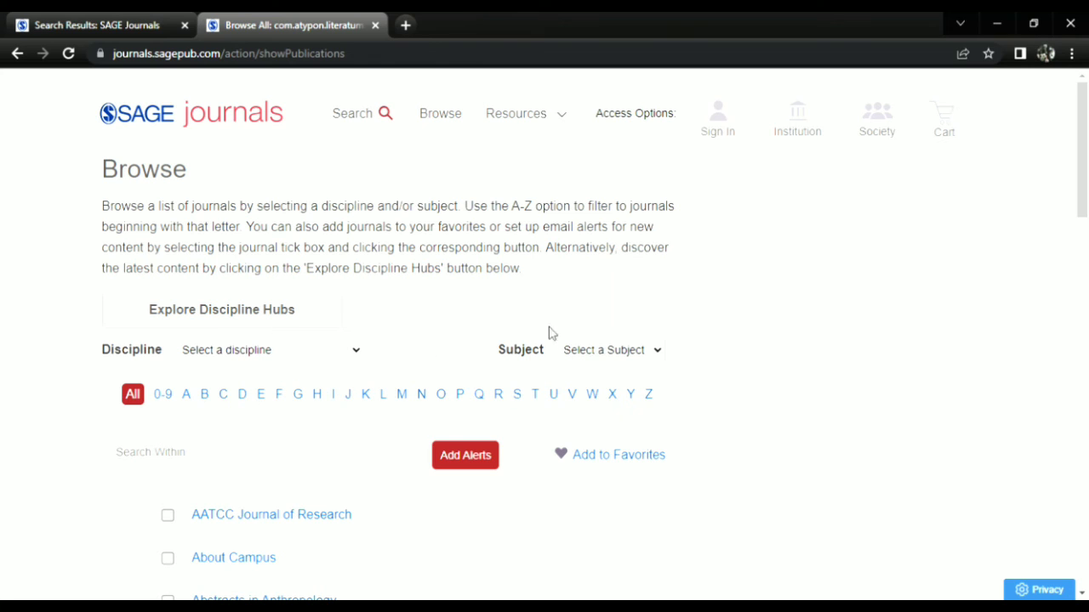
{"action": "left_click", "coordinate": [17, 54]}
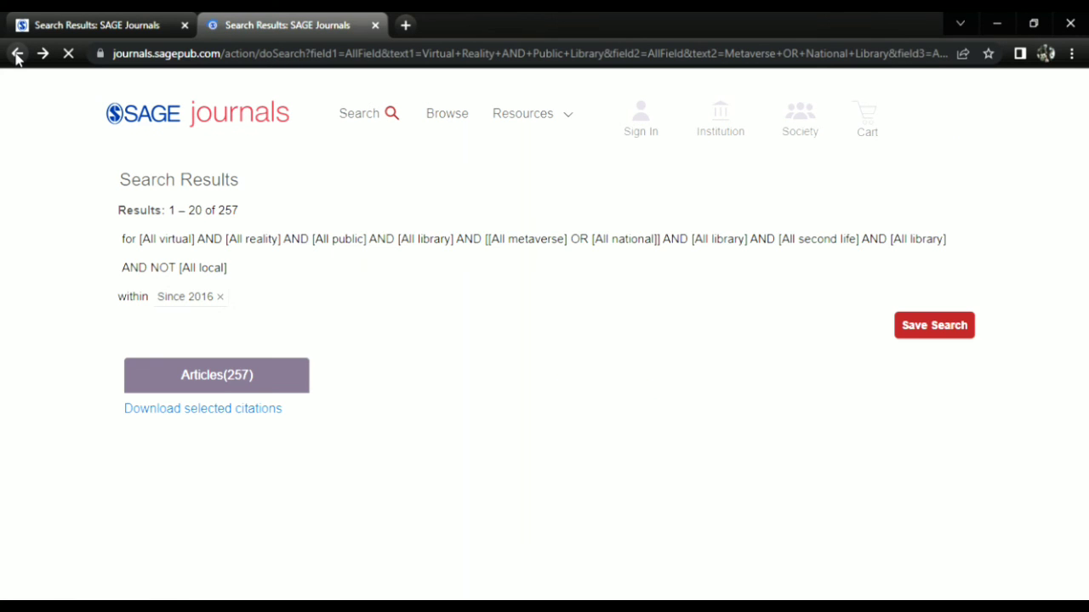
- Open the article "Experimenting with 360° and virtual reality representations as new access strategies to vulnerable physical collections" and view its abstract
{"action": "scroll", "coordinate": [284, 407], "scroll_direction": "down", "scroll_amount": 2}
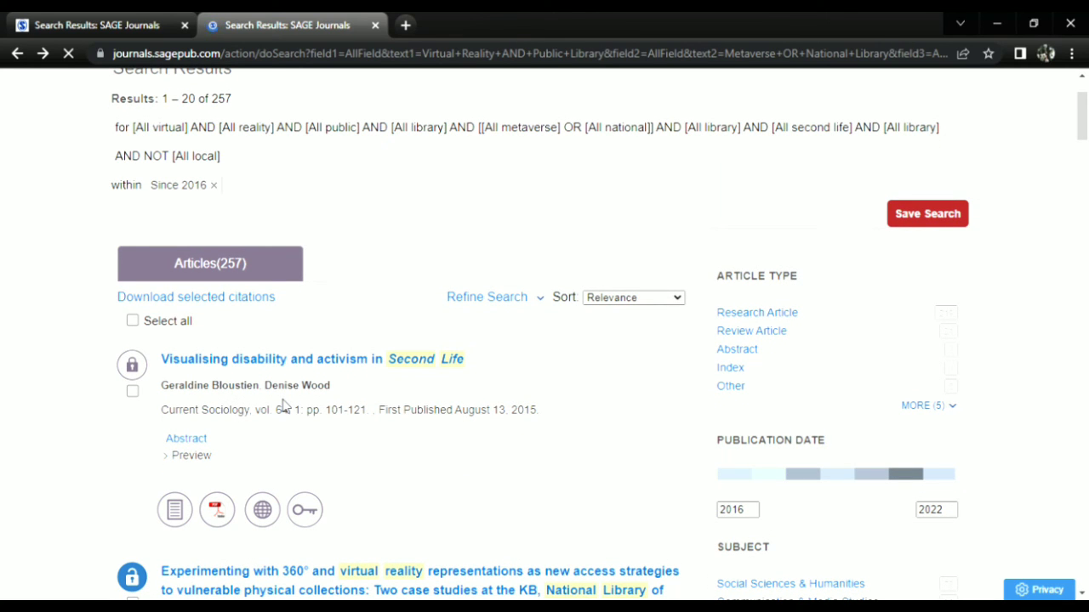
{"action": "scroll", "coordinate": [284, 405], "scroll_direction": "down", "scroll_amount": 1}
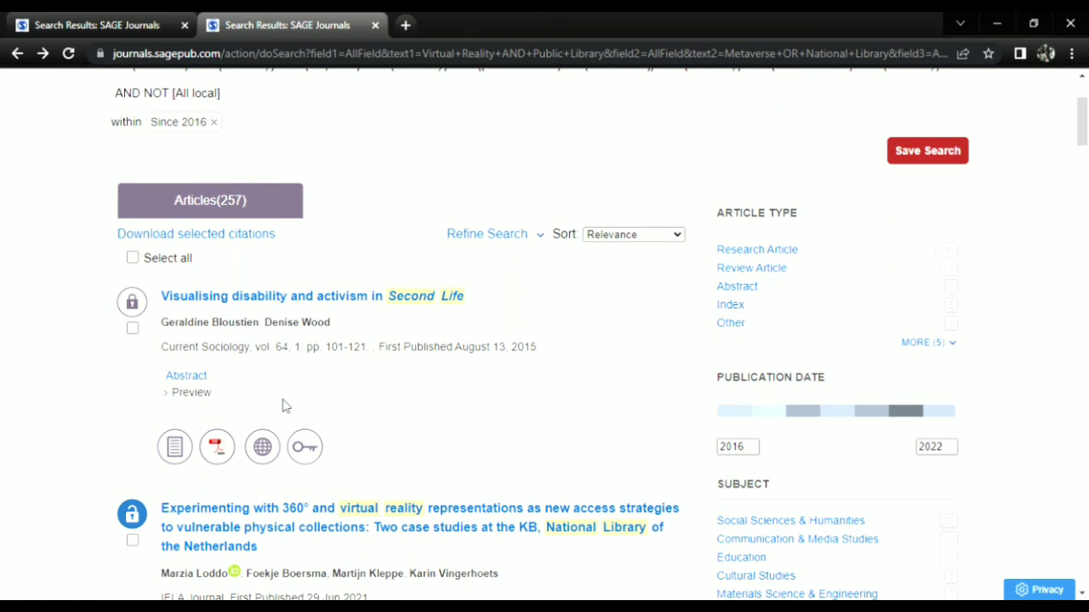
{"action": "scroll", "coordinate": [283, 405], "scroll_direction": "down", "scroll_amount": 1}
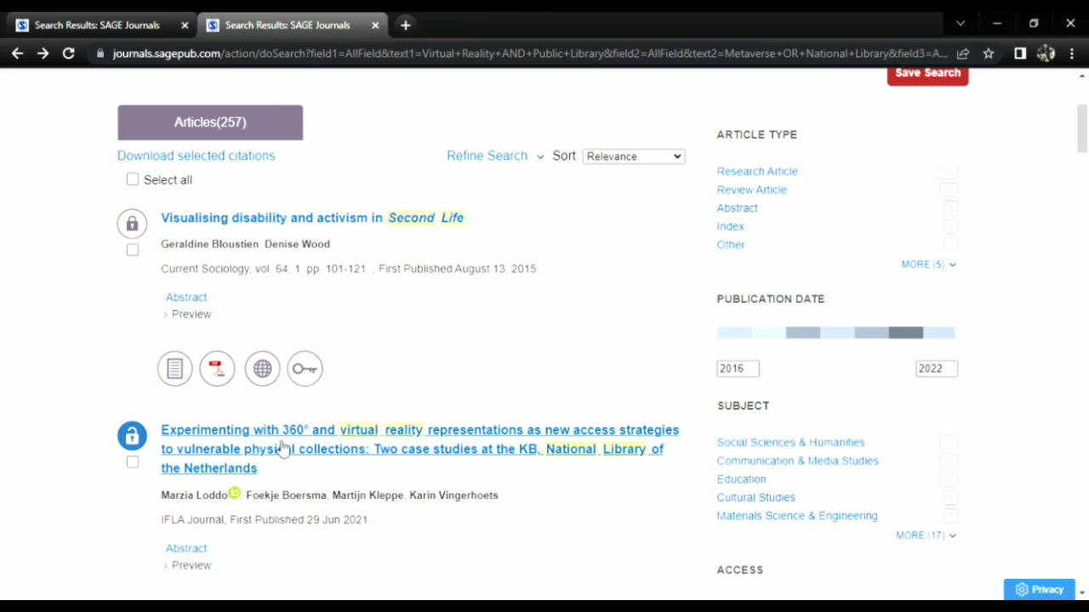
{"action": "left_click", "coordinate": [283, 448]}
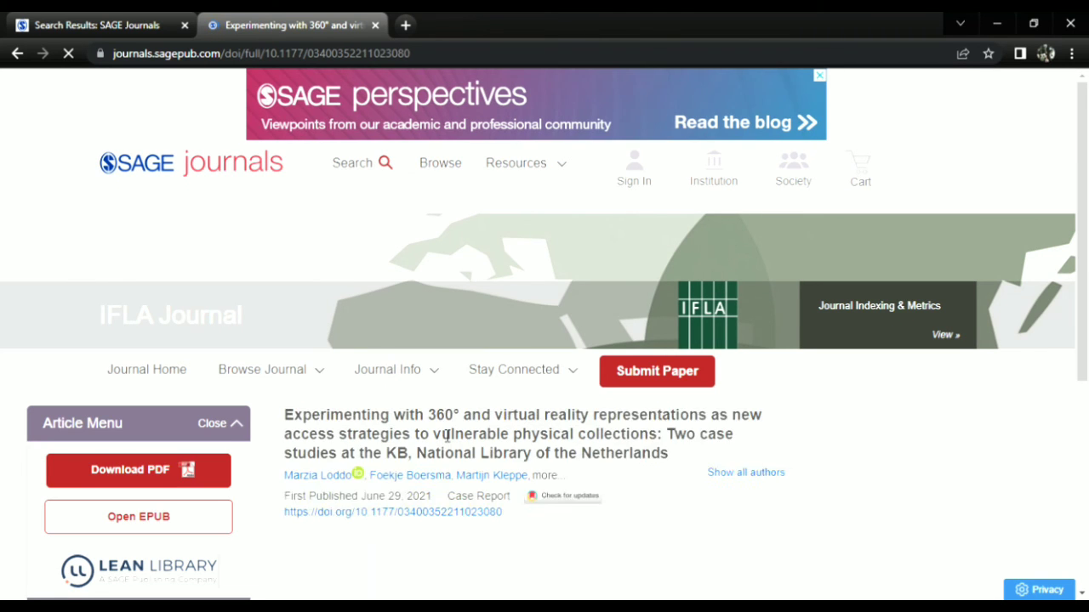
{"action": "scroll", "coordinate": [439, 436], "scroll_direction": "down", "scroll_amount": 3}
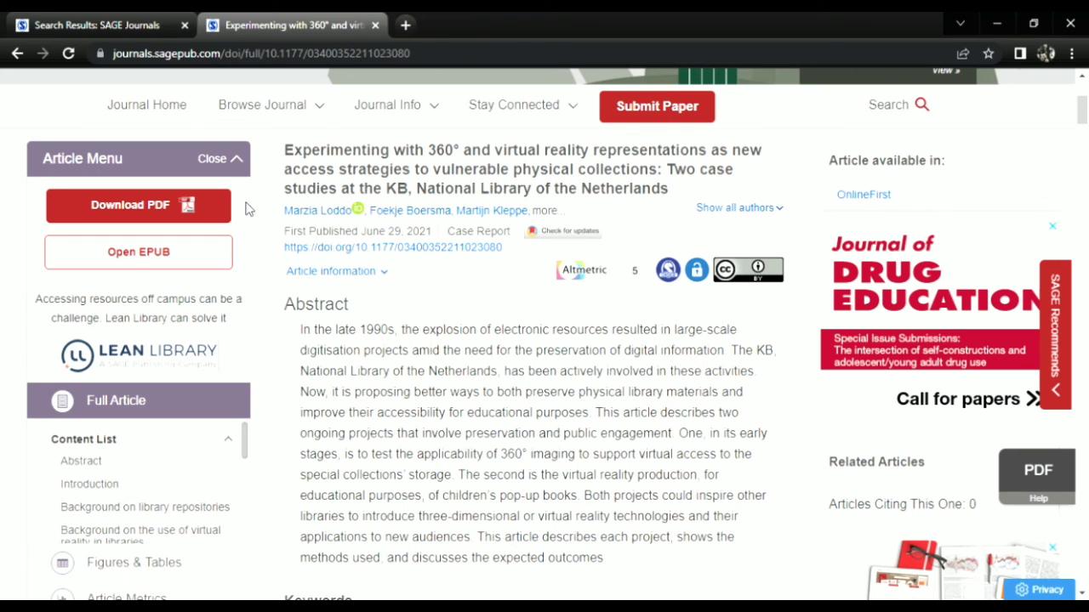
- Open the article's PDF version and look over the abstract, keywords and introduction on its first page
{"action": "left_click", "coordinate": [146, 209]}
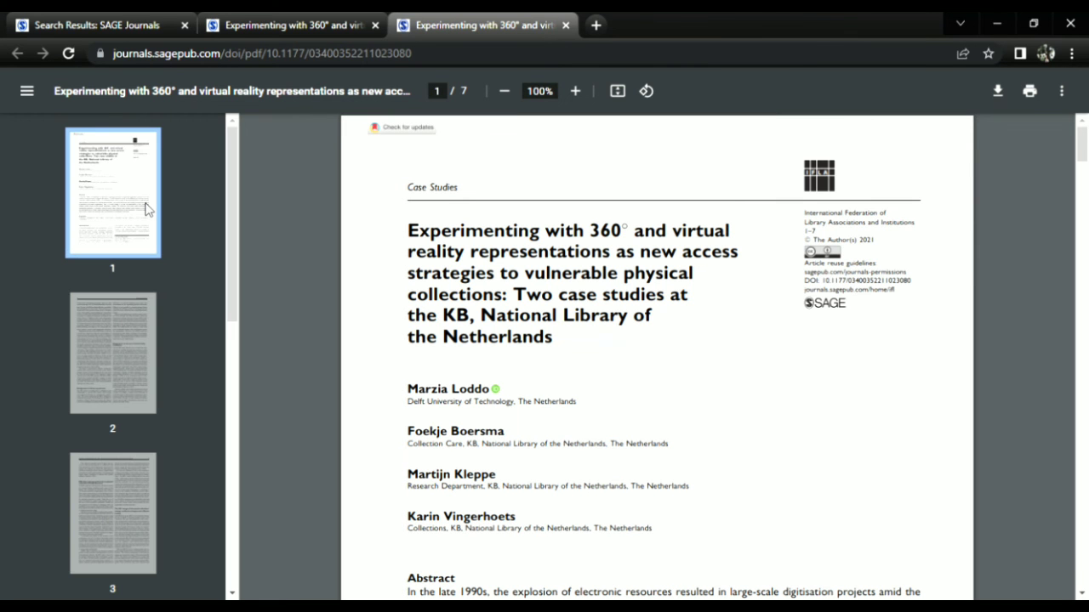
{"action": "scroll", "coordinate": [644, 361], "scroll_direction": "down", "scroll_amount": 1}
{"action": "scroll", "coordinate": [644, 361], "scroll_direction": "down", "scroll_amount": 4}
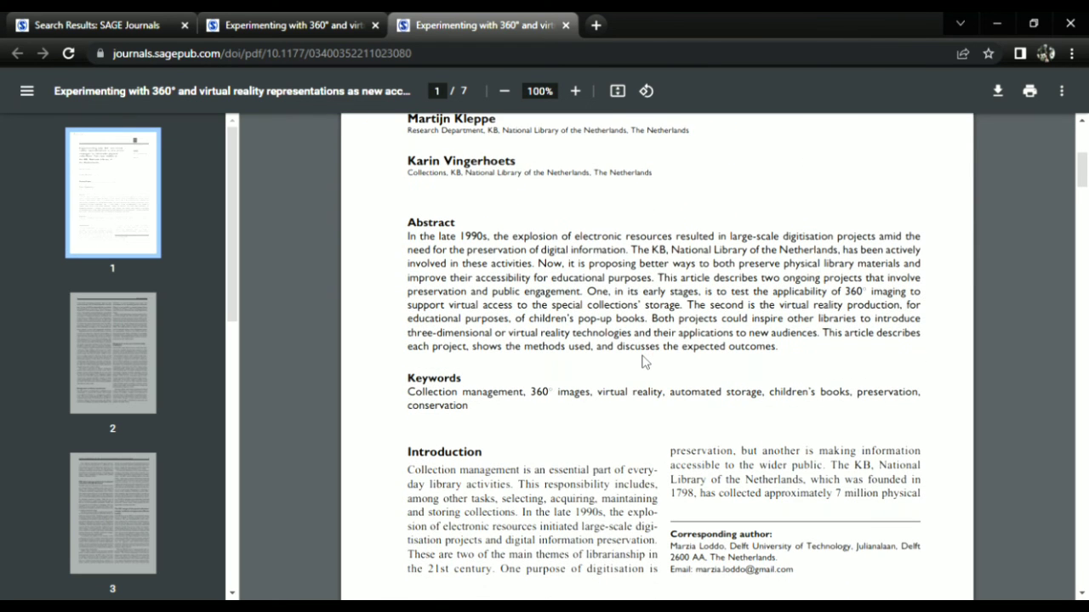
{"action": "scroll", "coordinate": [644, 362], "scroll_direction": "up", "scroll_amount": 4}
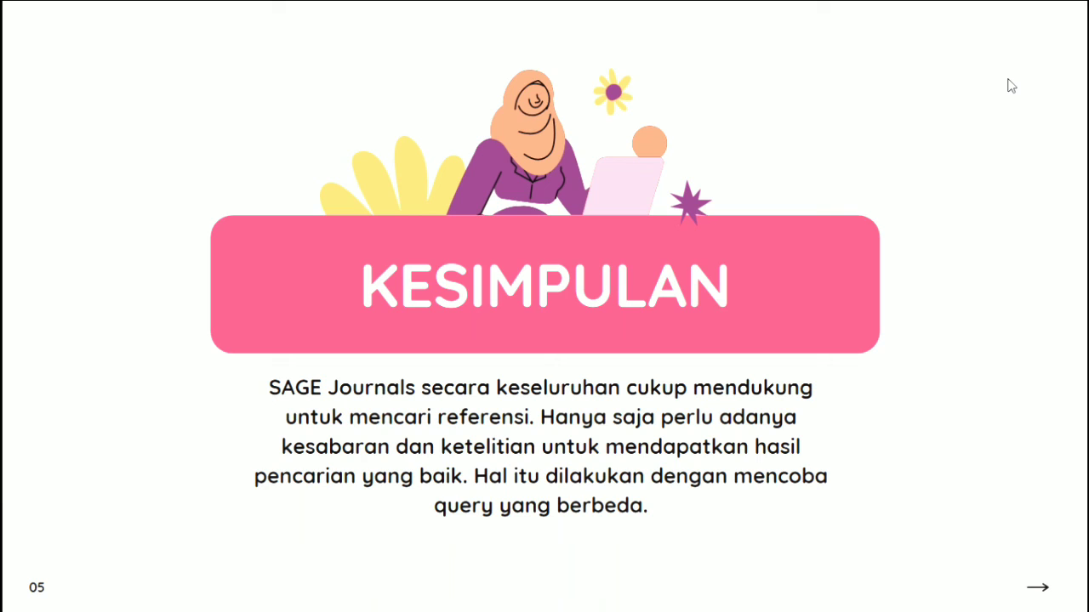
{"action": "key", "text": "Right"}
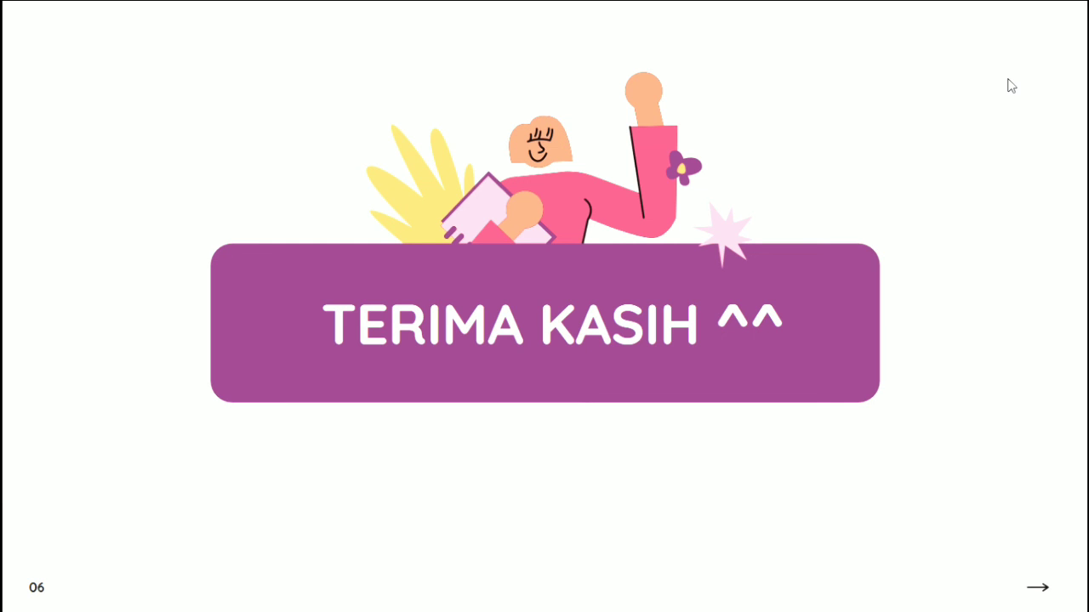